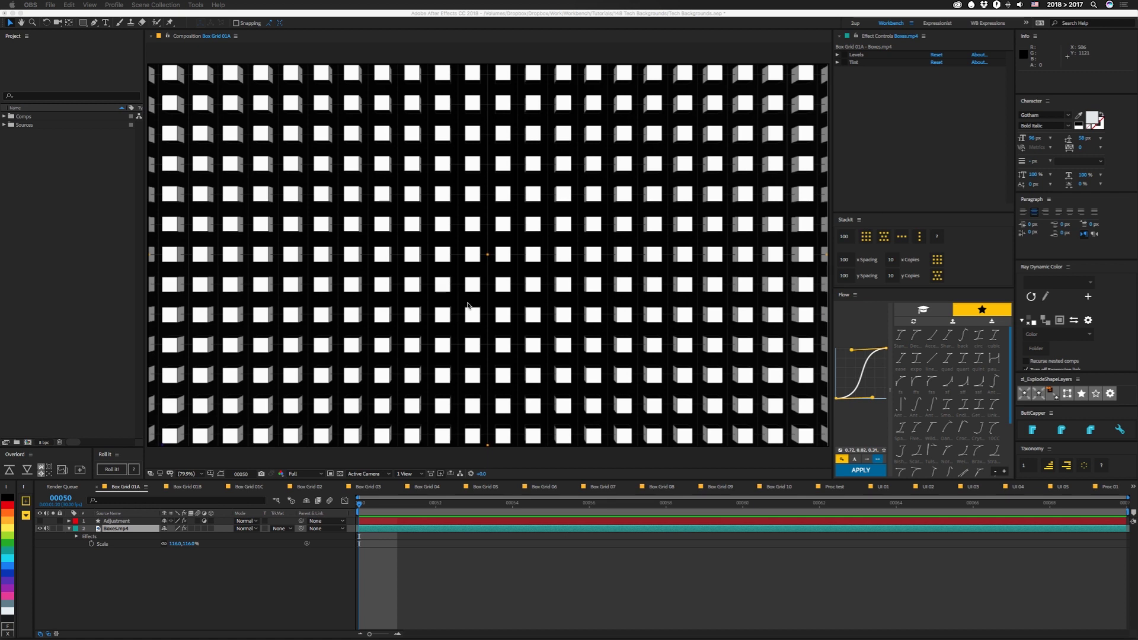
In Cinema 4D, set the cloned cube's Y size to 10 cm and check the Cloner's grid.
key("super+Tab")
key("super+Tab")
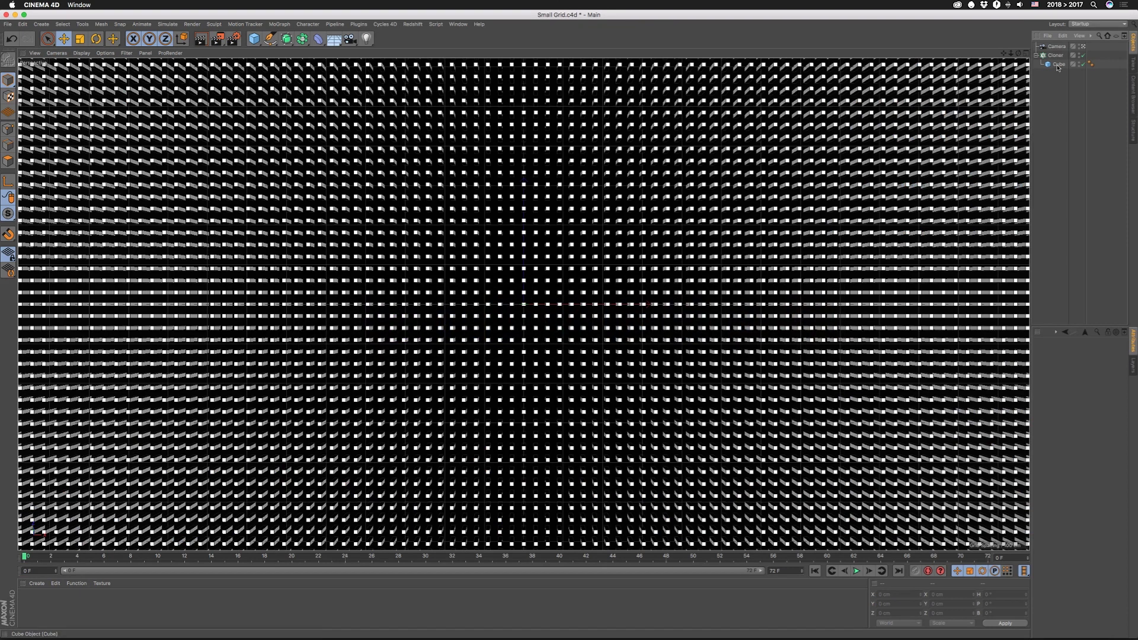
left_click(1059, 64)
left_click(1070, 382)
type("10")
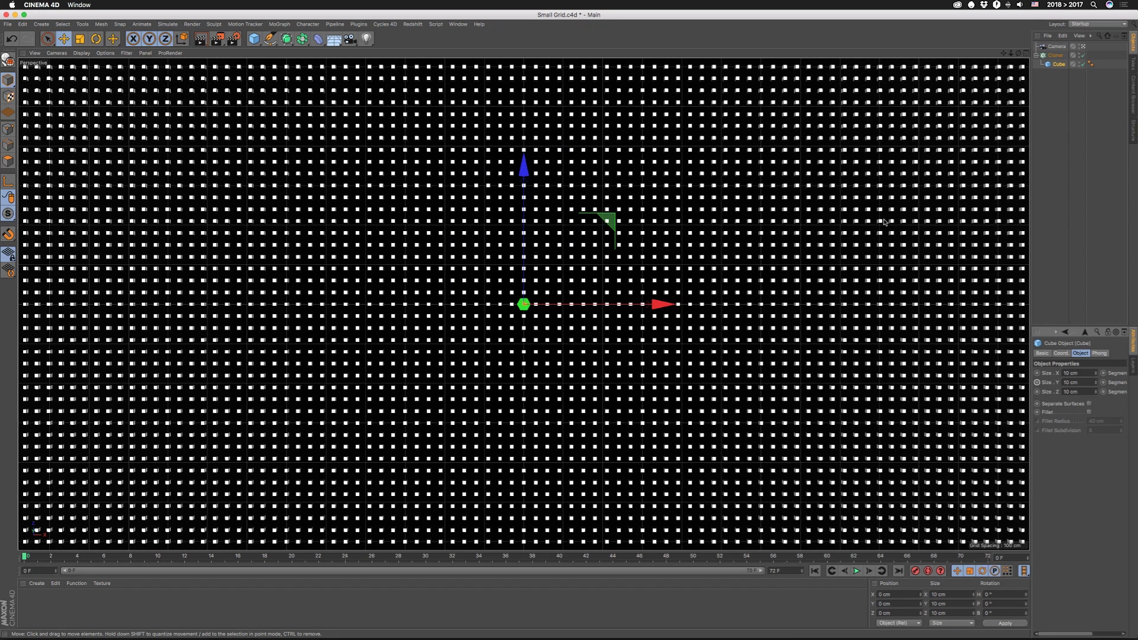
left_click(1055, 55)
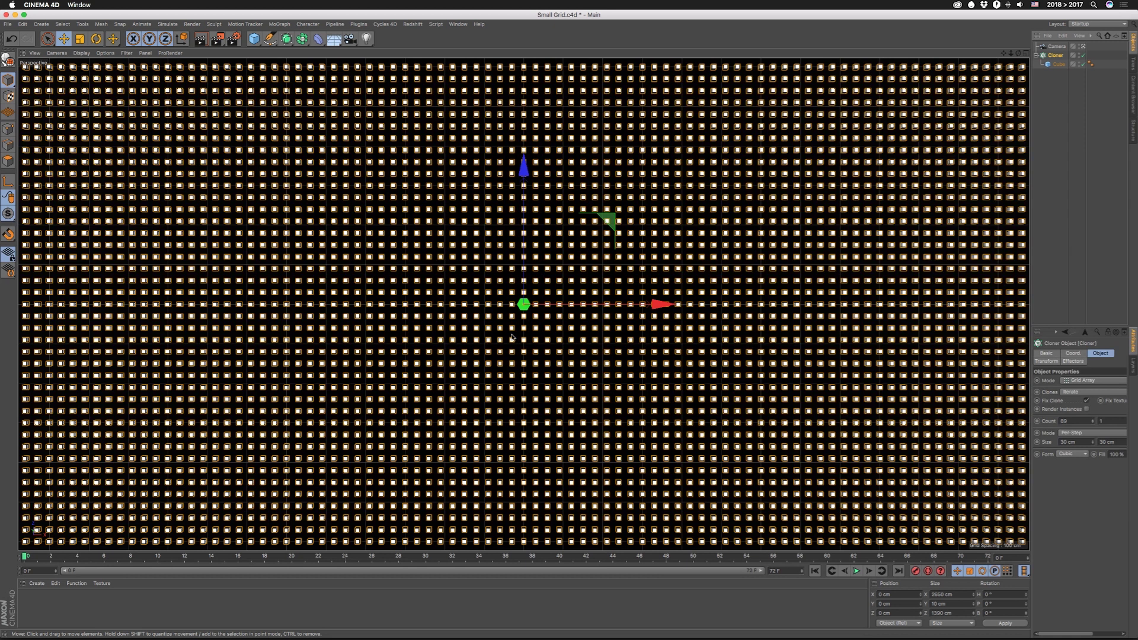
Deselect the Cloner, zoom in on the cube grid, then return to Box Grid 01A's Adjustment layer.
left_click(1060, 163)
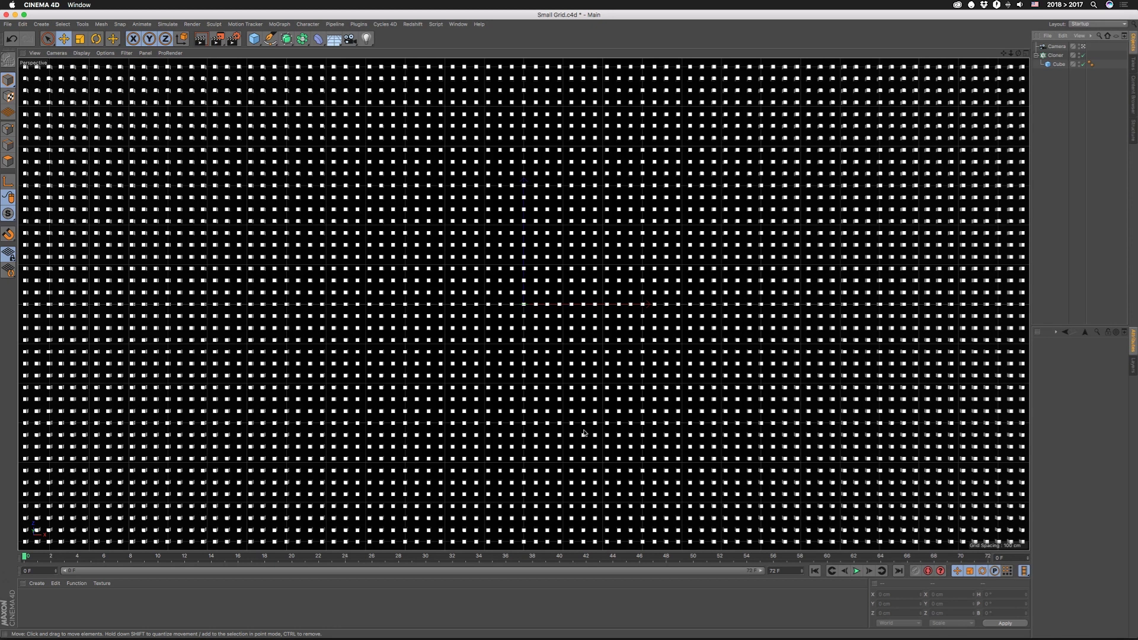
scroll(584, 433, "up", 2)
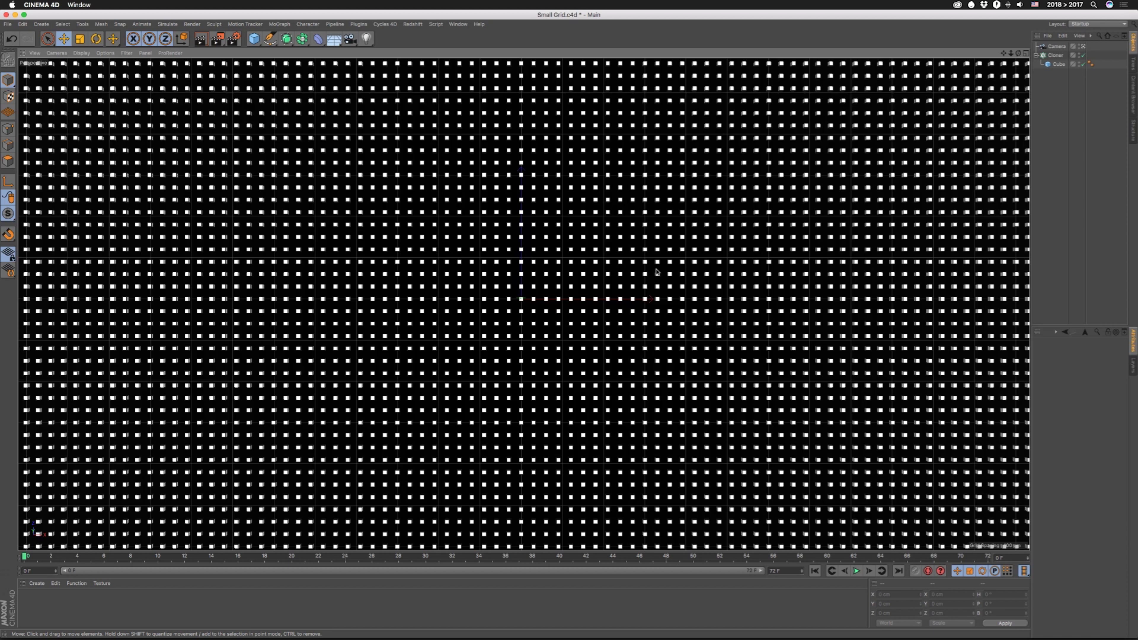
key("super+Tab")
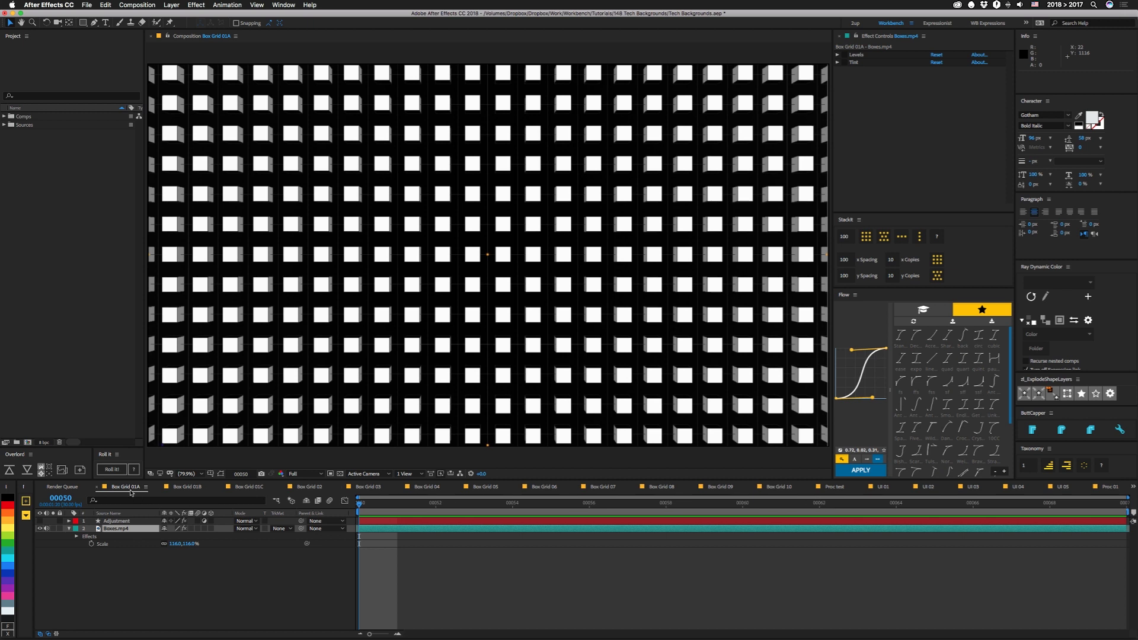
left_click(118, 521)
Show the Adjustment layer, compare CC Kernel and Levels on and off, and preview the edge lines.
left_click(40, 521)
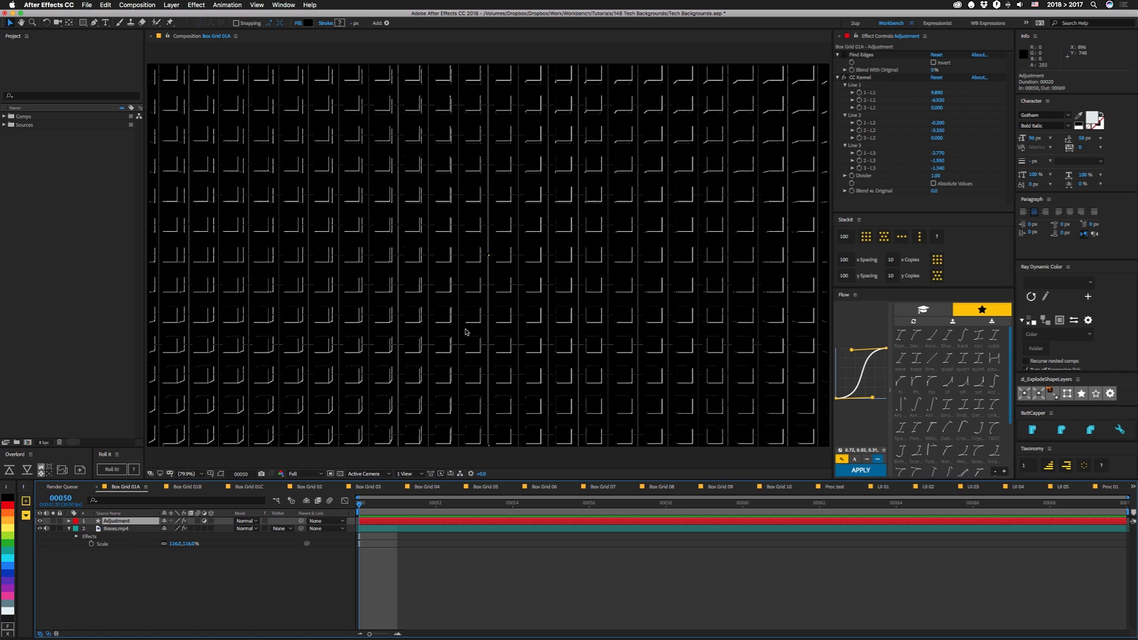
left_click(844, 78)
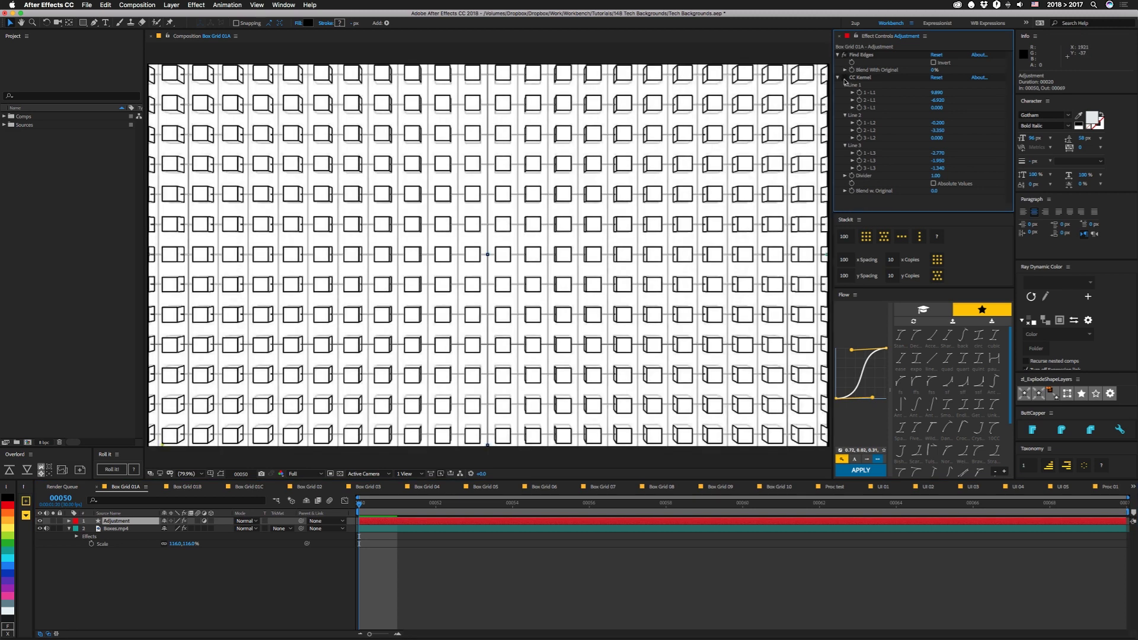
left_click(845, 77)
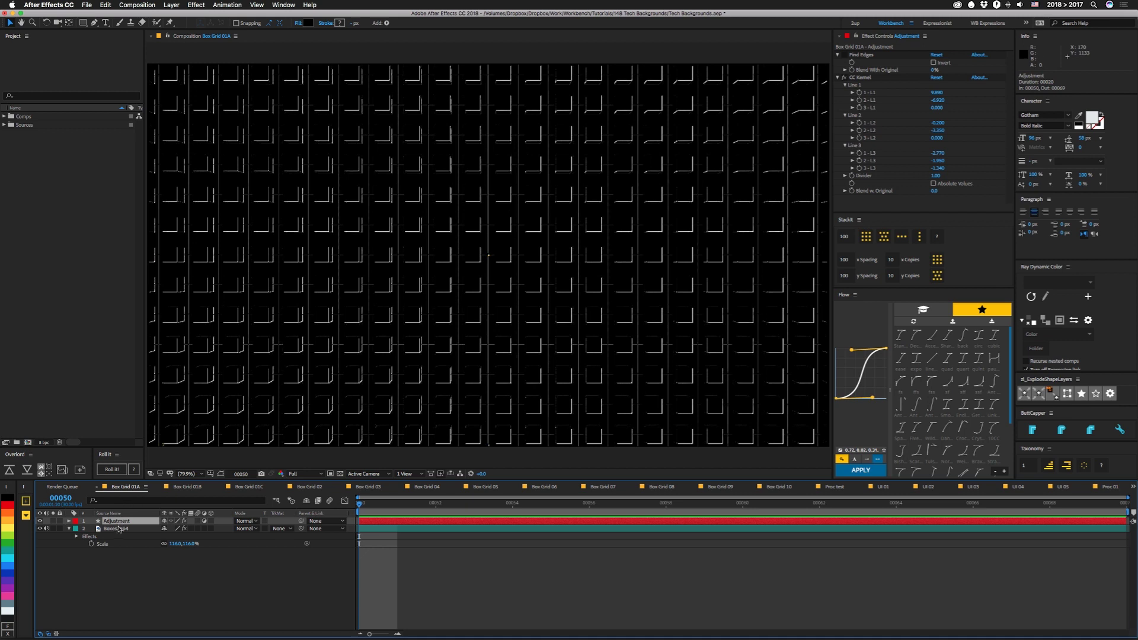
left_click(118, 528)
left_click(845, 55)
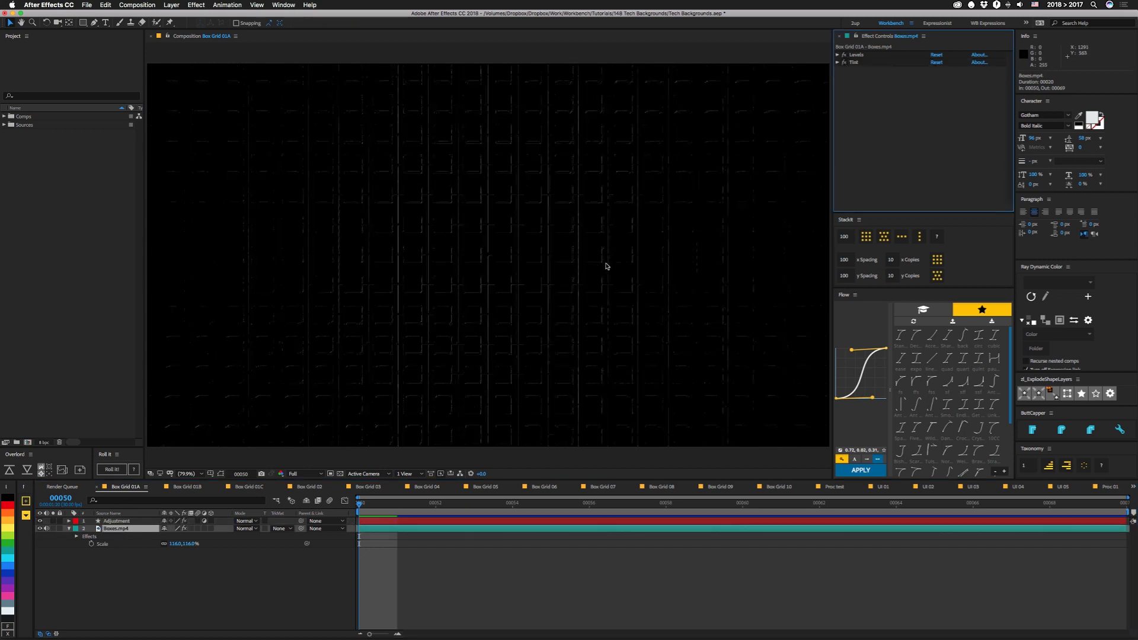
key("space")
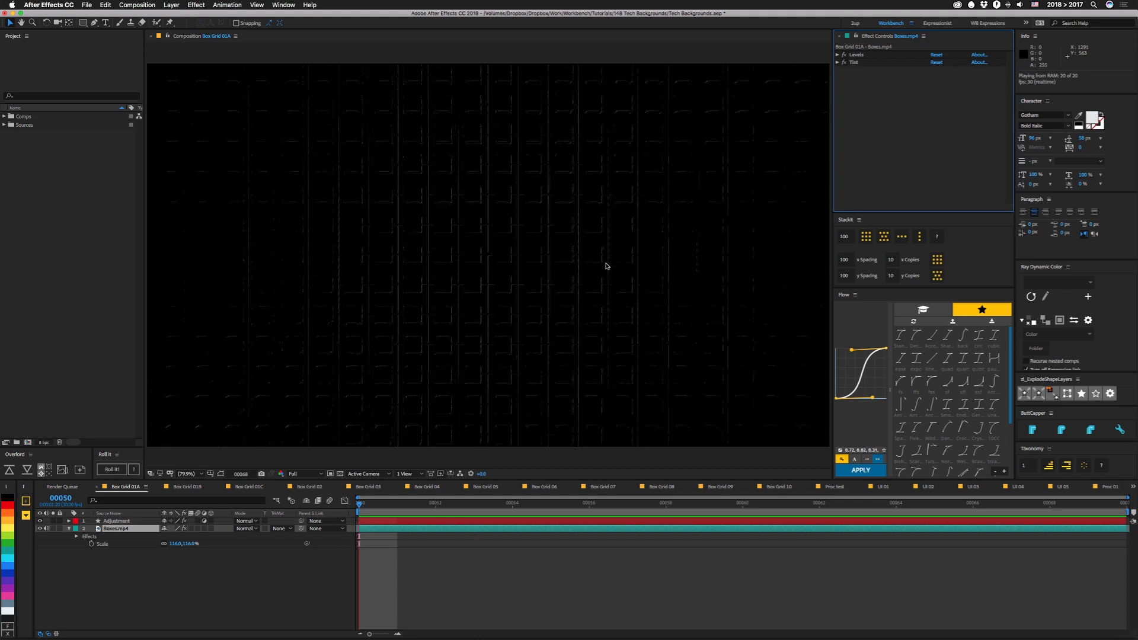
left_click(187, 488)
On Adjustment 2, toggle CC Kernel off and back on, and switch CC Kernel 2.
left_click(115, 522)
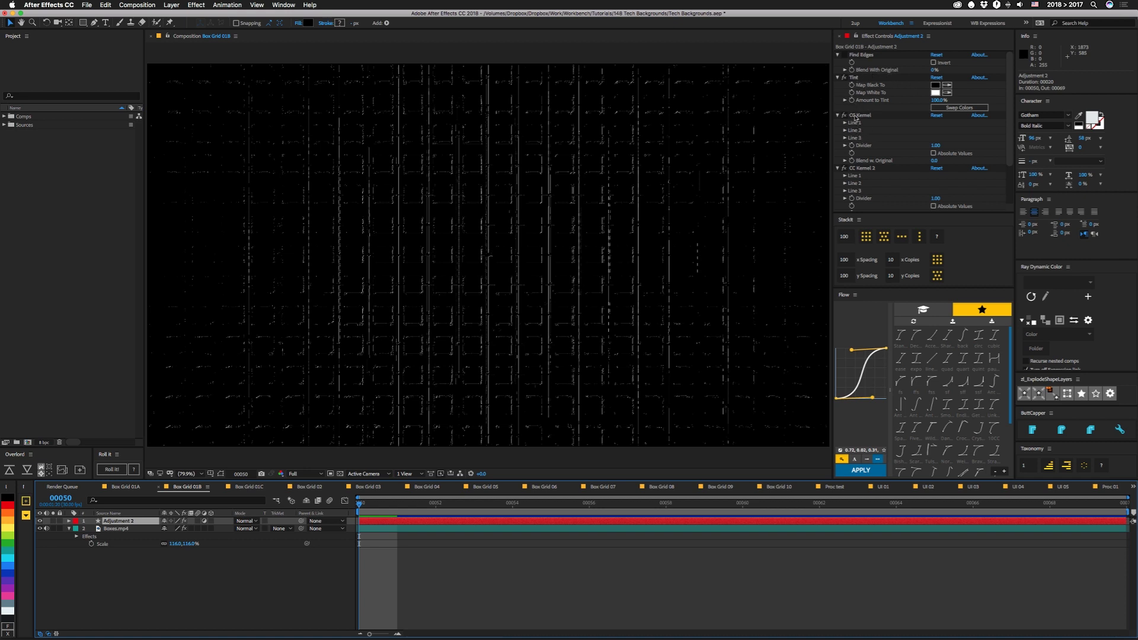
left_click(844, 115)
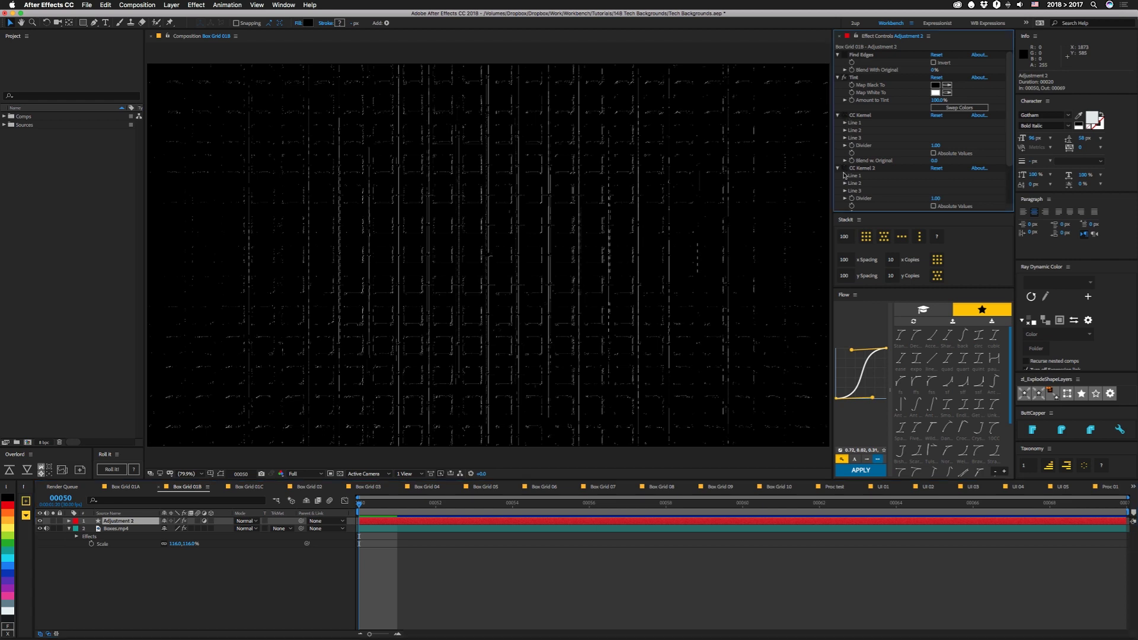
left_click(844, 115)
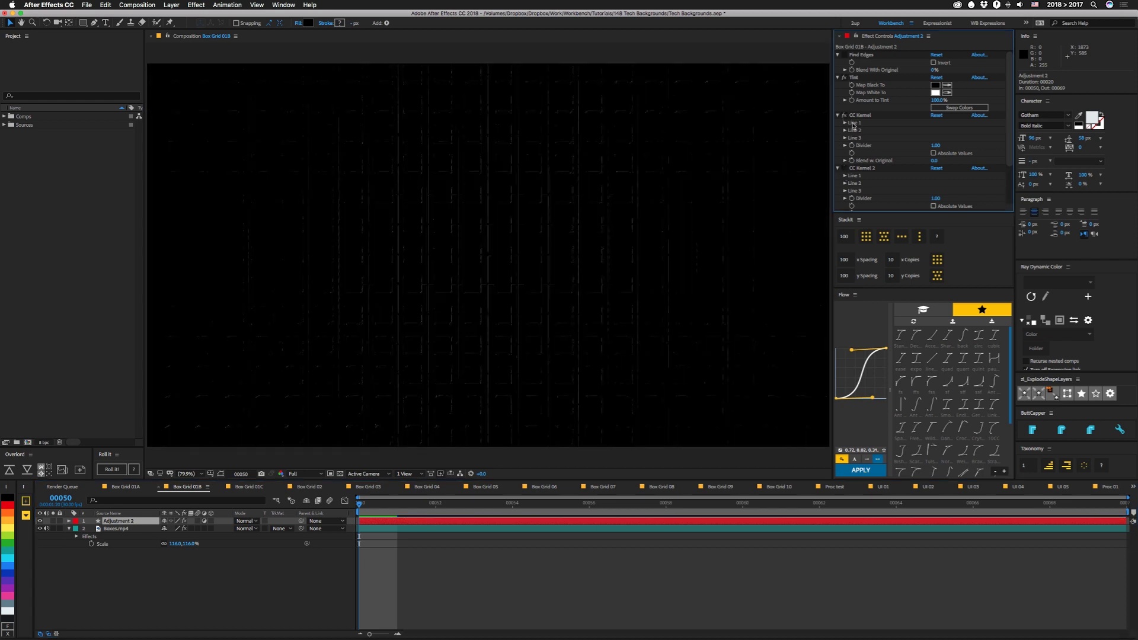
left_click(845, 168)
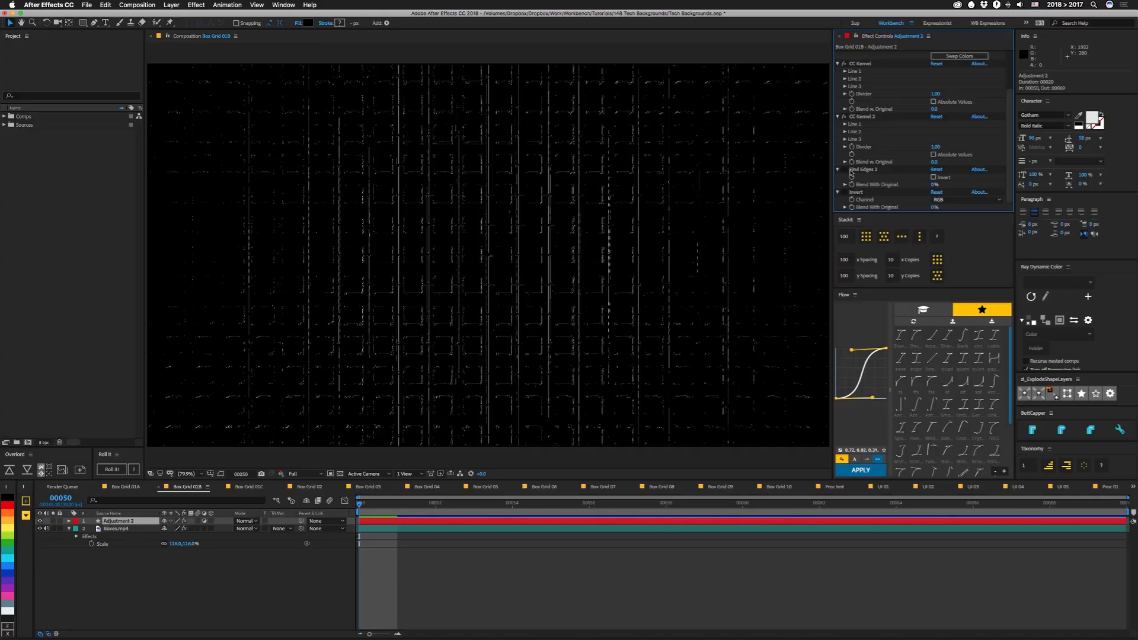
Compare Find Edges 2 and Invert on and off, then move to the Box Grid 01C comp.
left_click(845, 169)
left_click(845, 192)
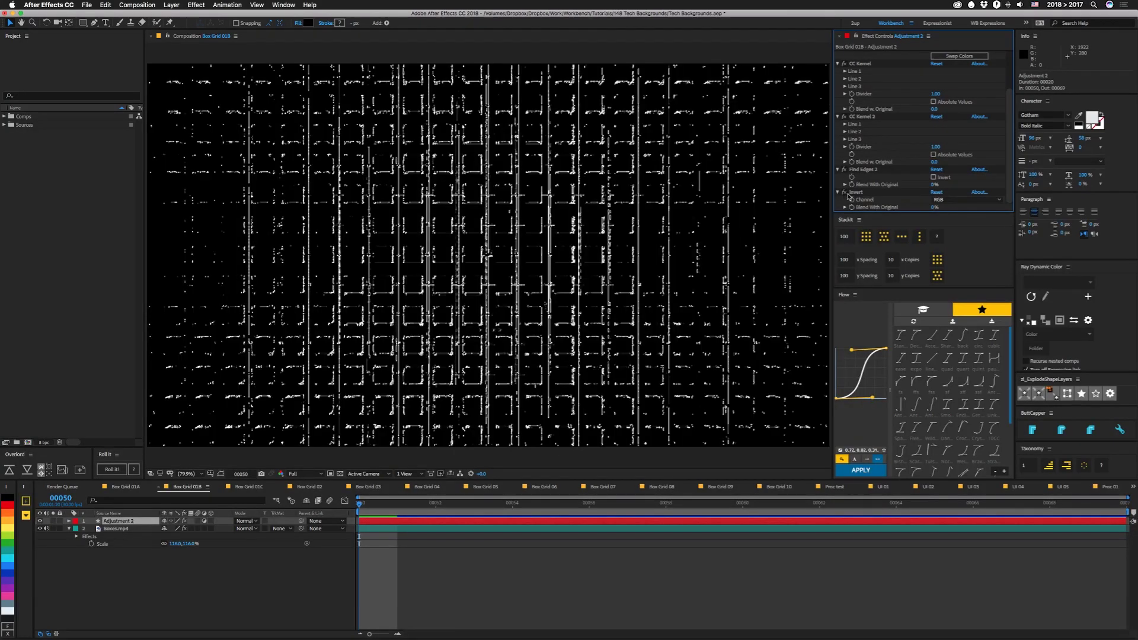
left_click(845, 170)
left_click(844, 193)
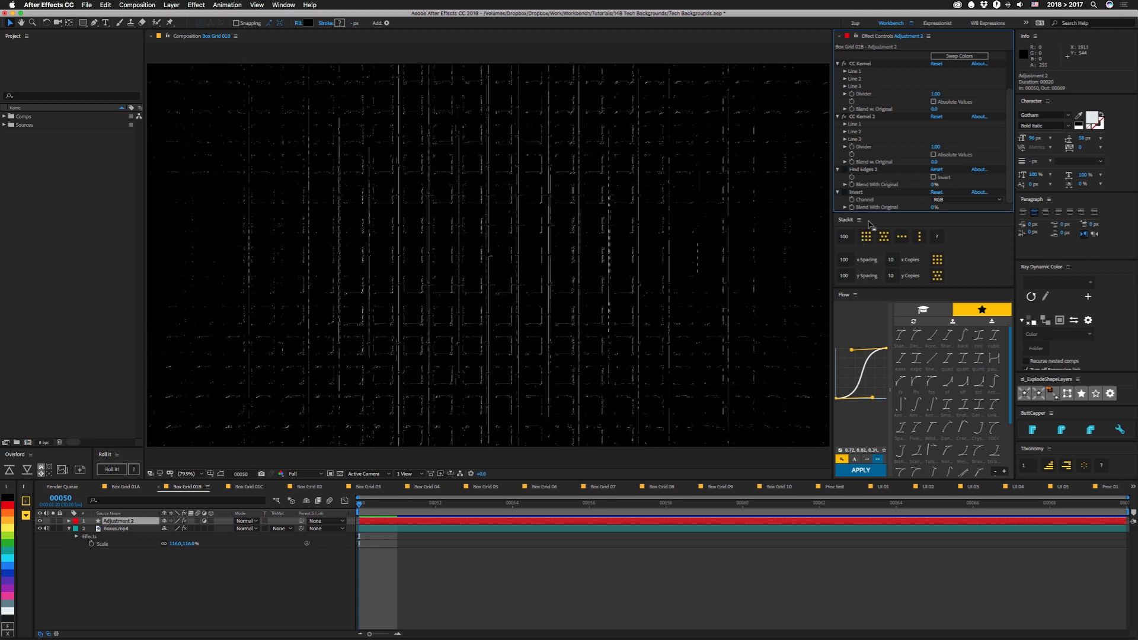
key("super+Down")
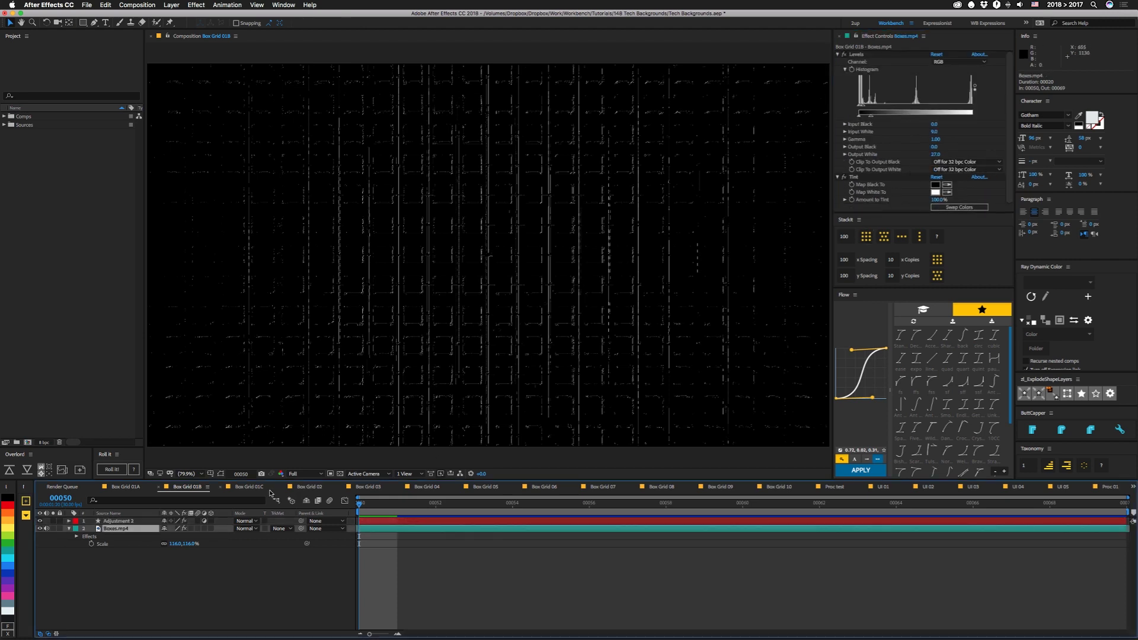
left_click(250, 487)
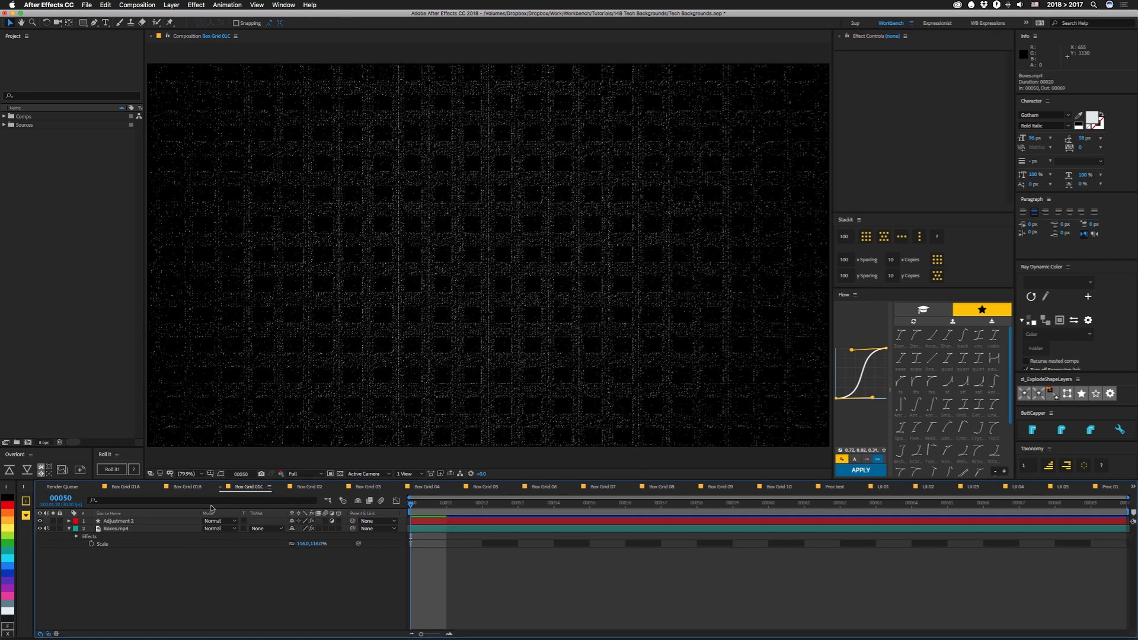
Apply a Noise effect at about 10% to Boxes.mp4 and preview the noisy grid.
key("super+Down")
key("super+Down")
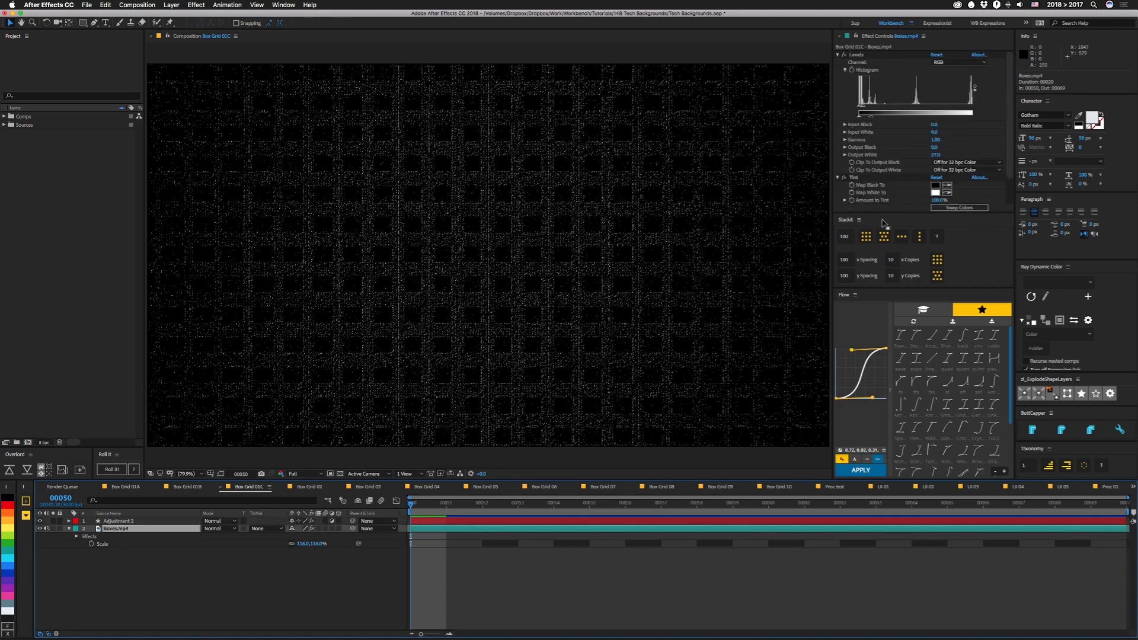
key("super+alt+shift+e")
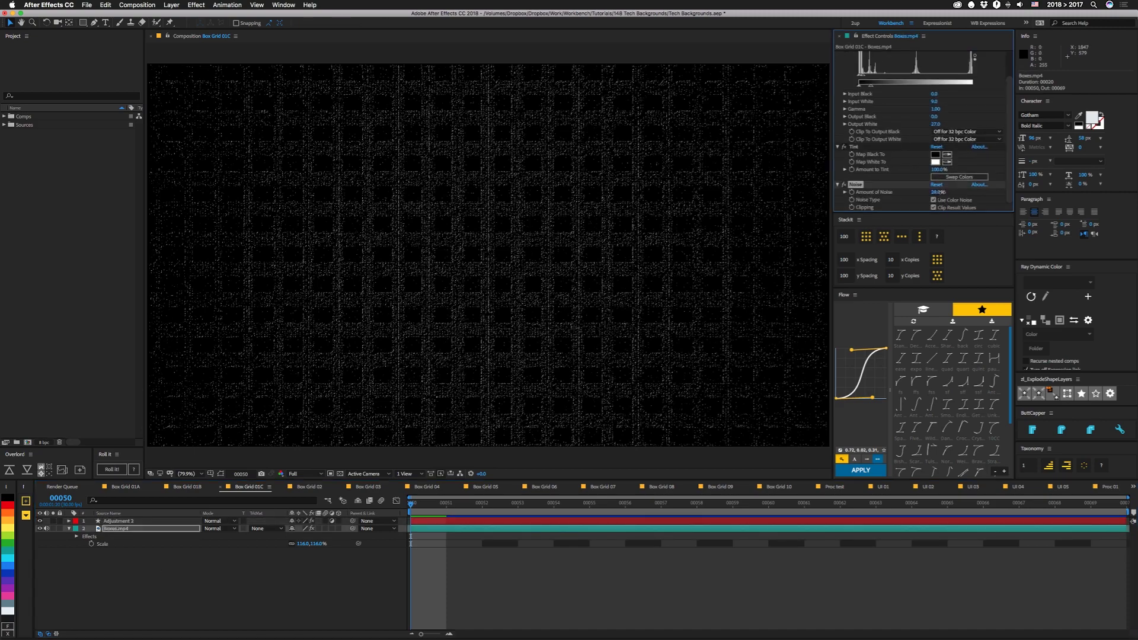
left_click_drag(967, 192, 935, 194)
key("space")
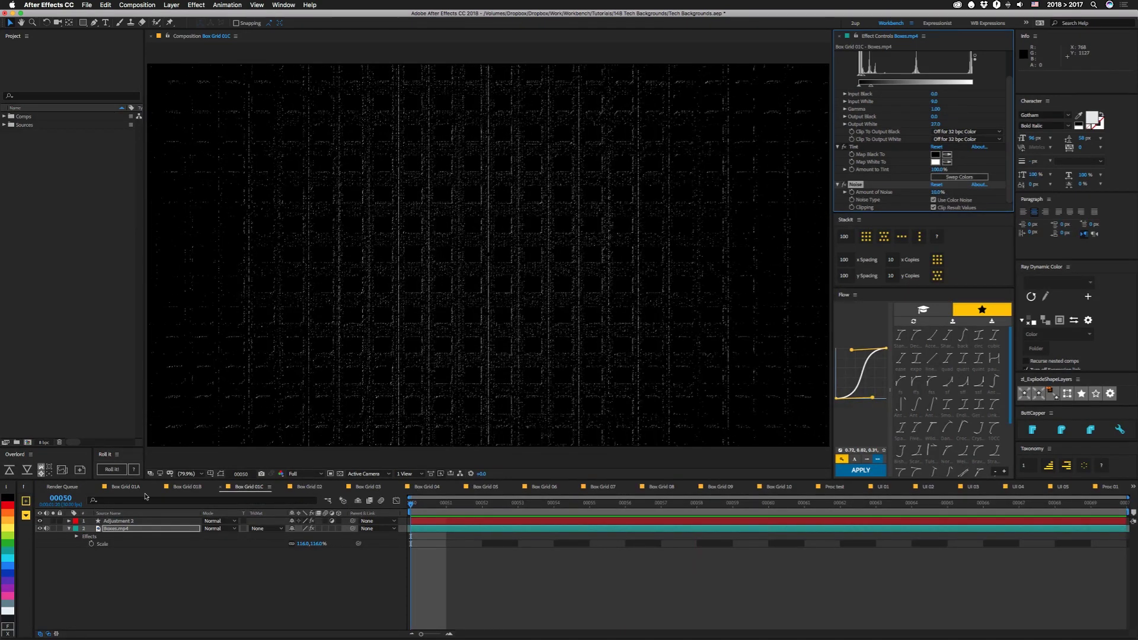
left_click(309, 487)
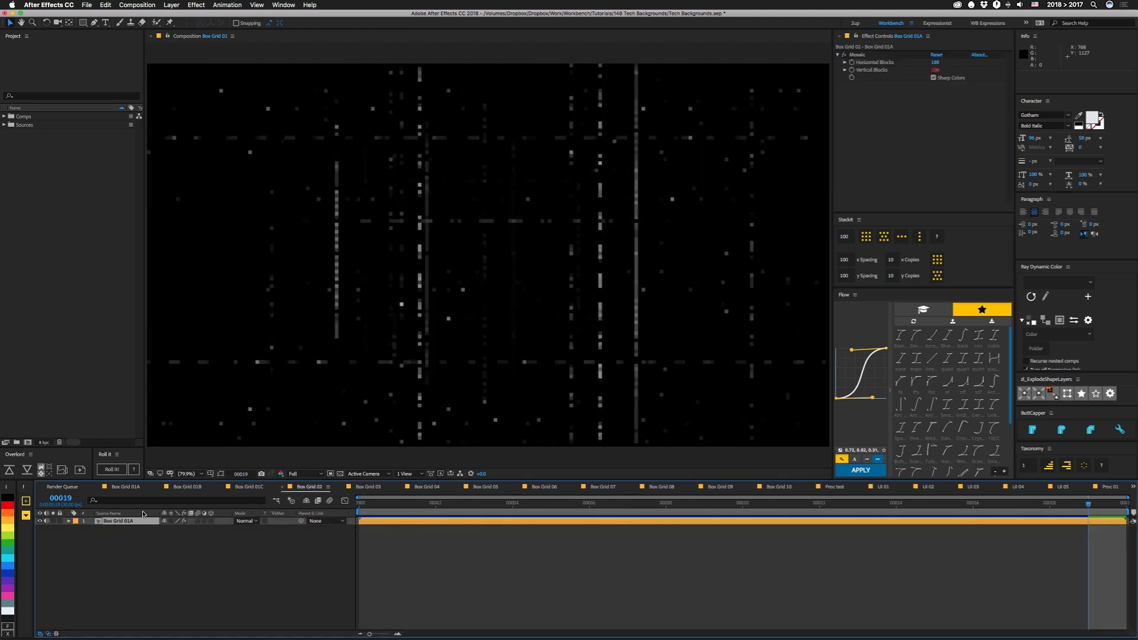
Look at Box Grid 03 and 04, then preview Box Grid 05's sparse white dots.
left_click(368, 488)
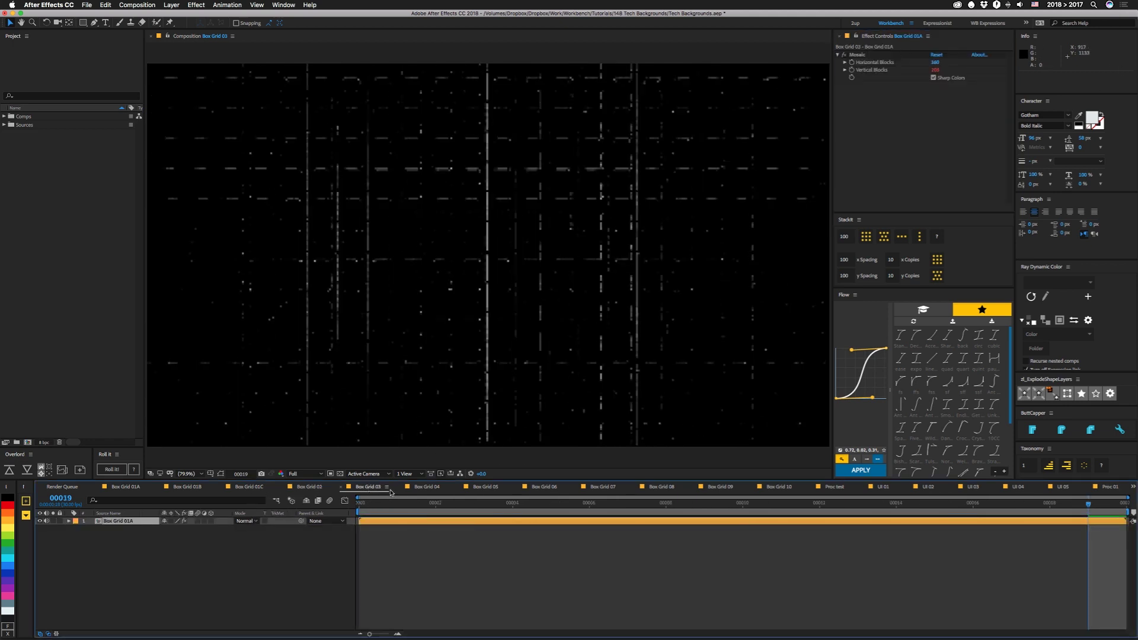
left_click(427, 488)
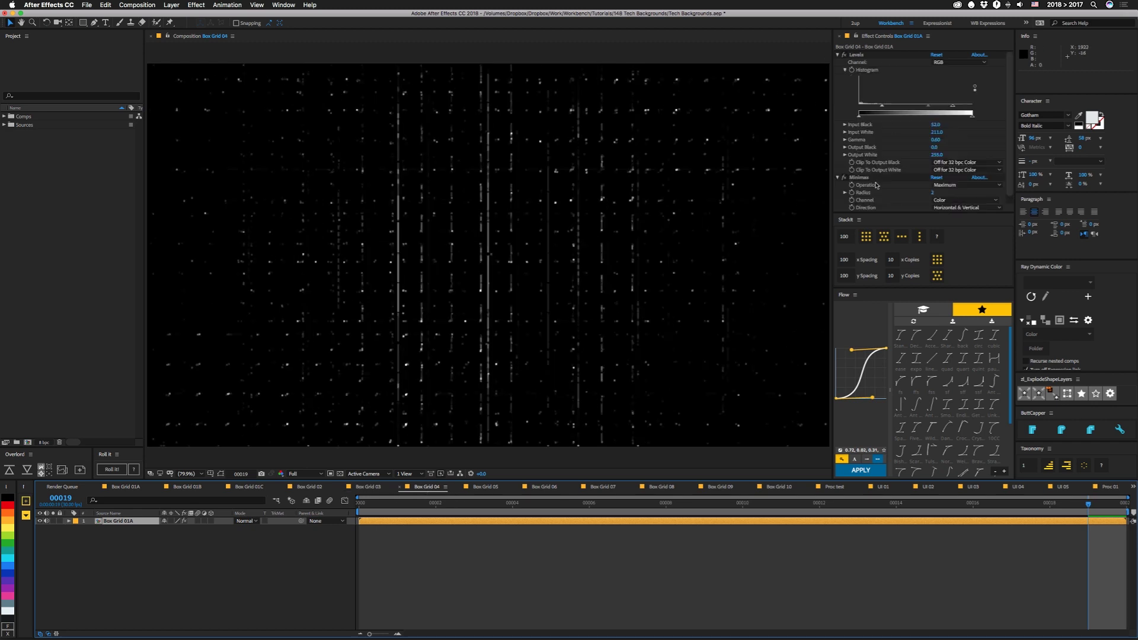
left_click(490, 487)
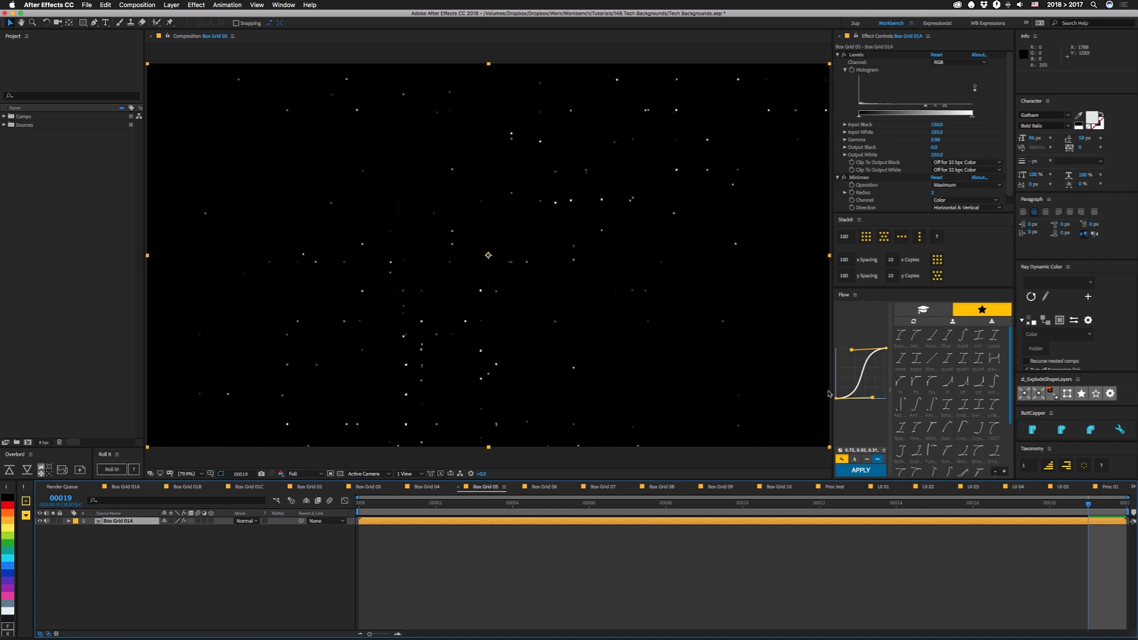
key("space")
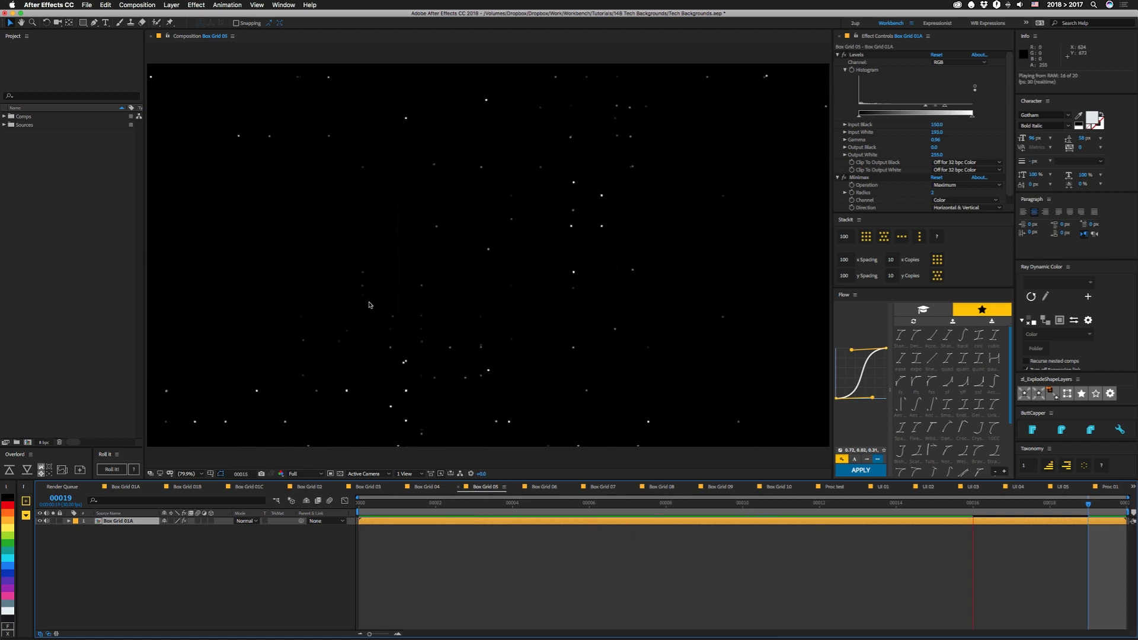
key("space")
Preview the Box Grid 06 and Box Grid 07 animations.
left_click(534, 489)
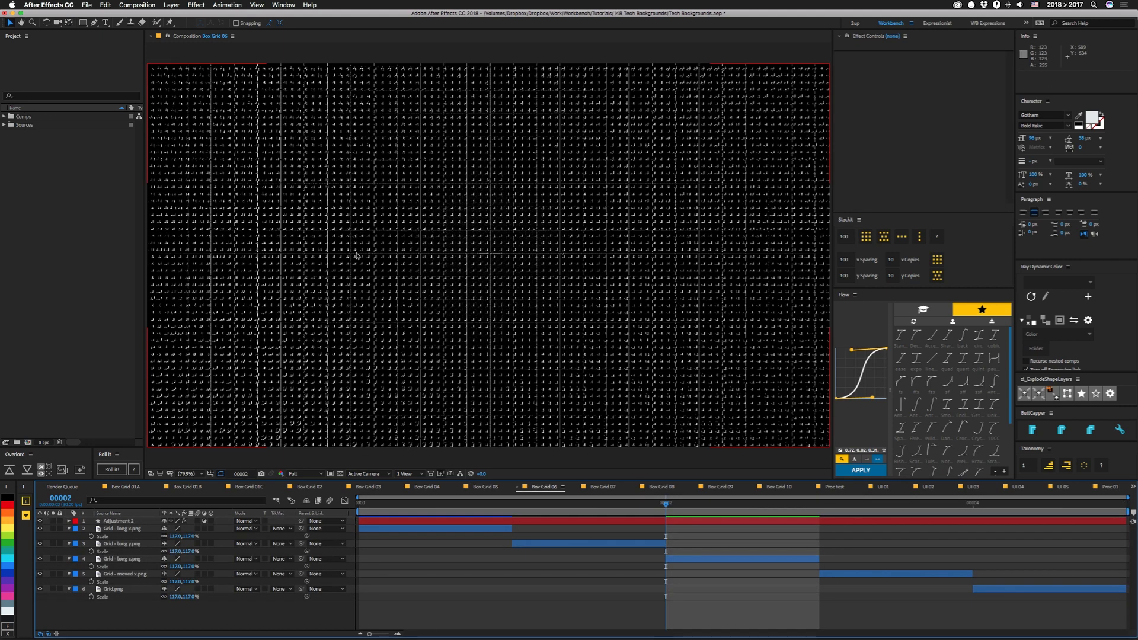
key("space")
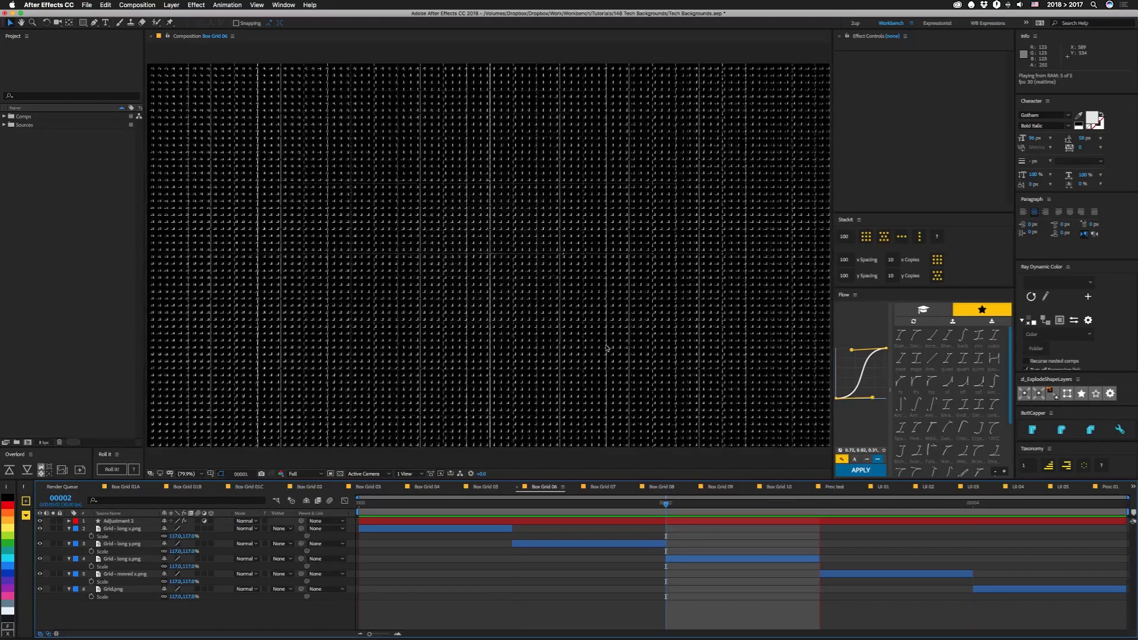
left_click(602, 487)
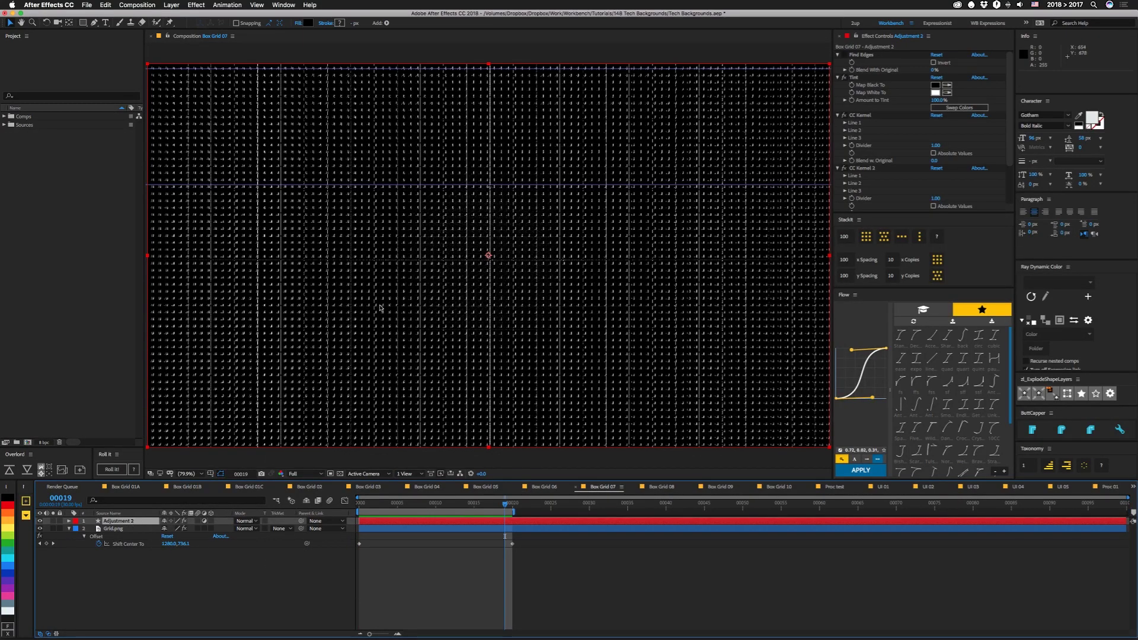
key("space")
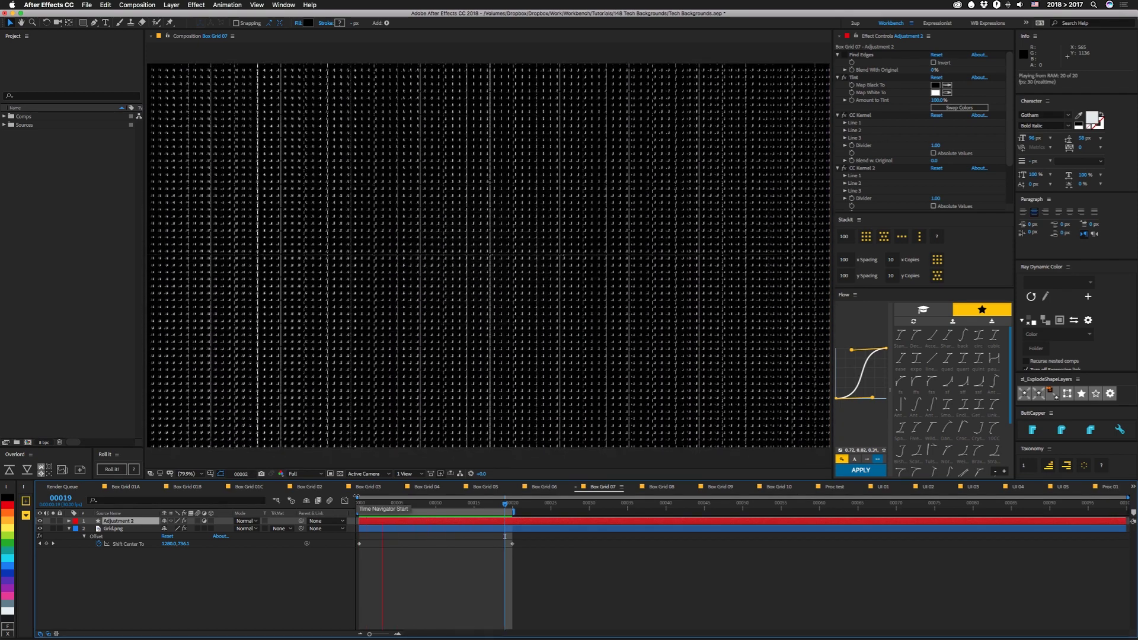
Preview the Box Grid 08 animation, then move to the Box Grid 09 comp.
left_click(659, 487)
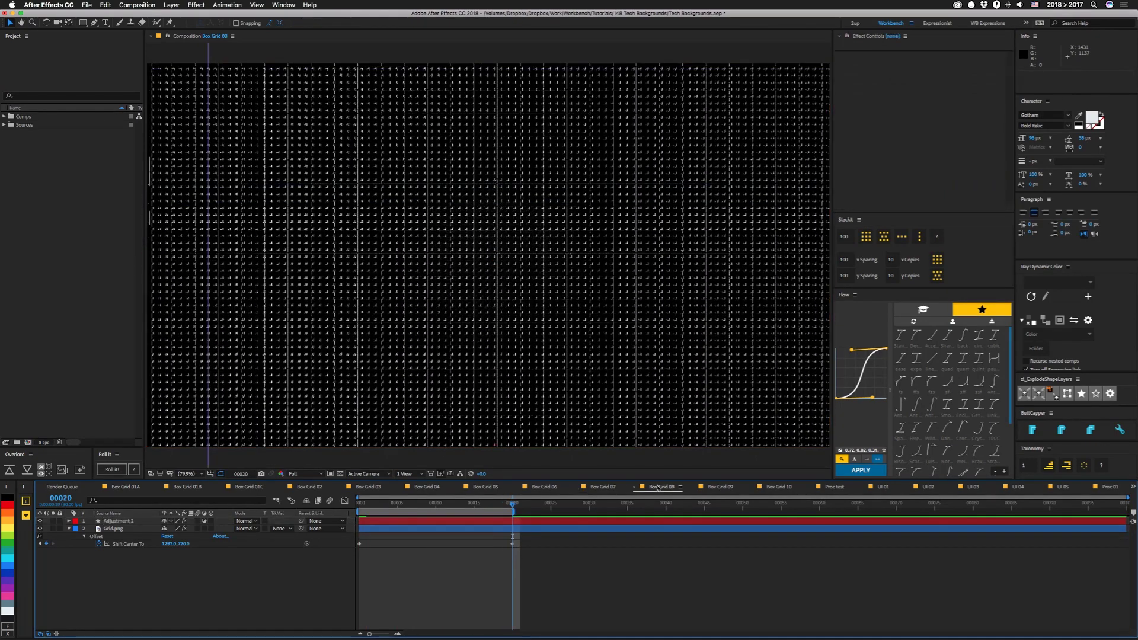
key("space")
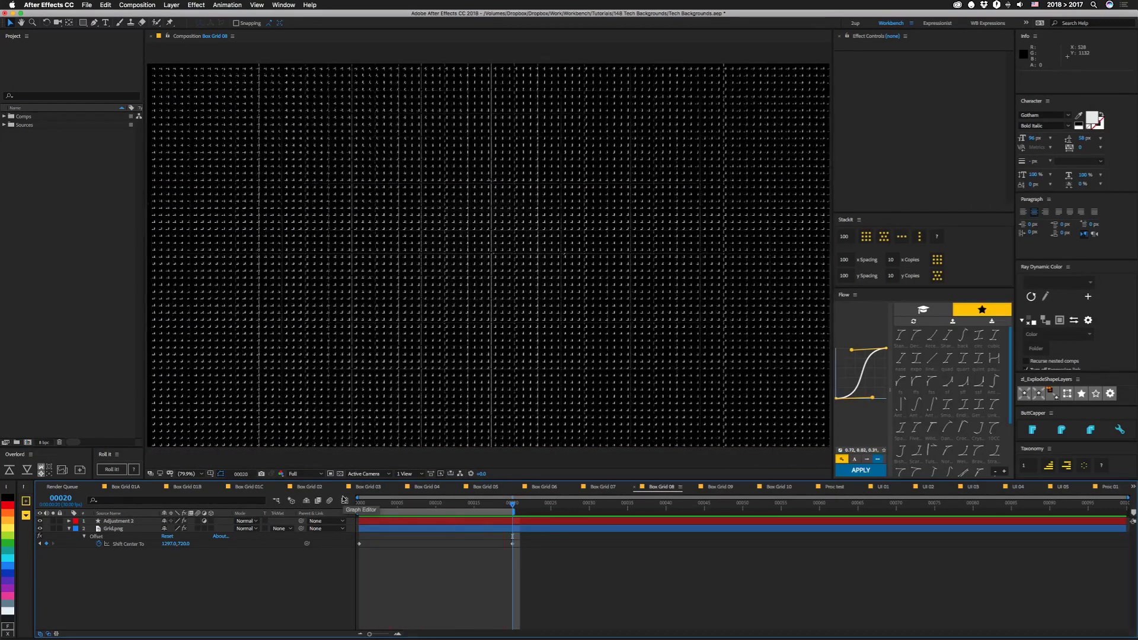
key("space")
left_click(720, 487)
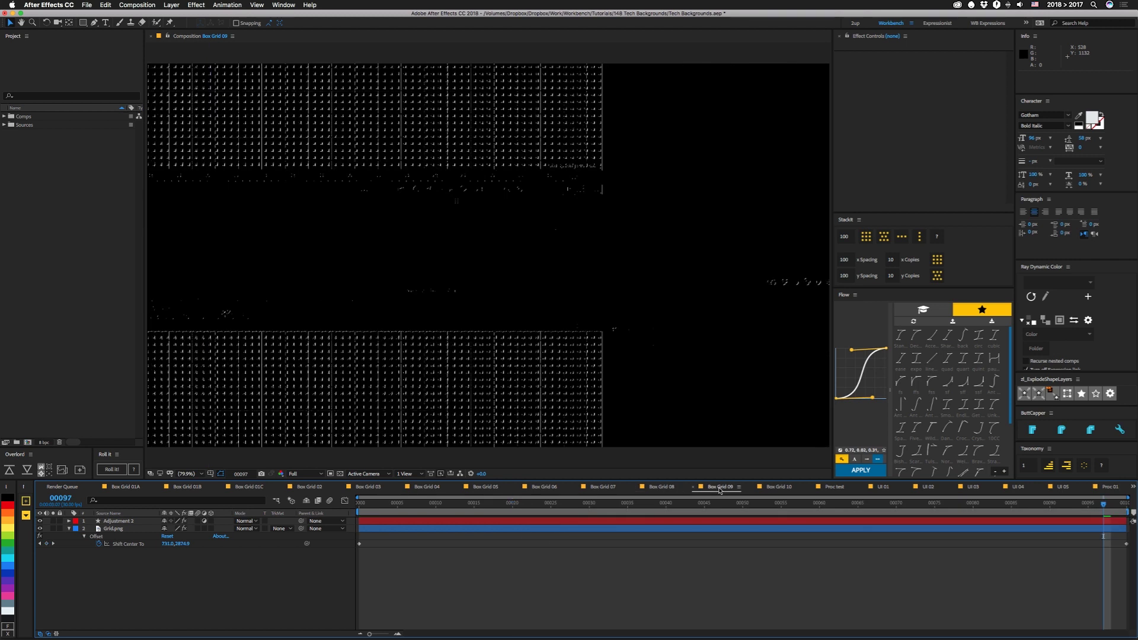
Reveal Grid.png's 117% scale and preview Box Grid 09 before moving to Box Grid 10.
left_click(111, 529)
key("s")
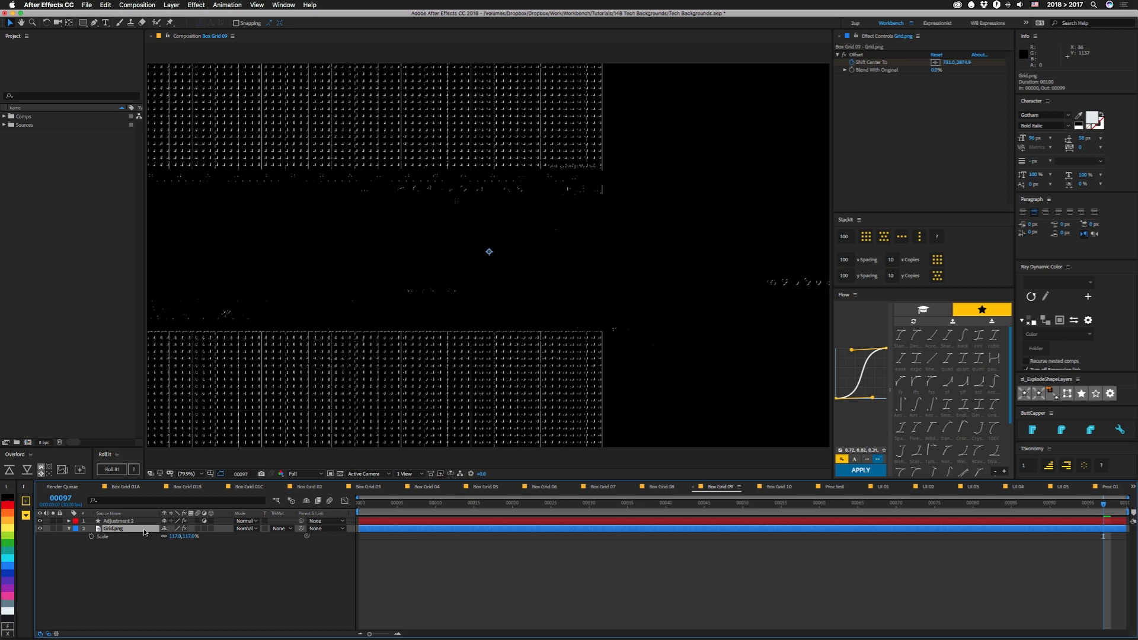
key("space")
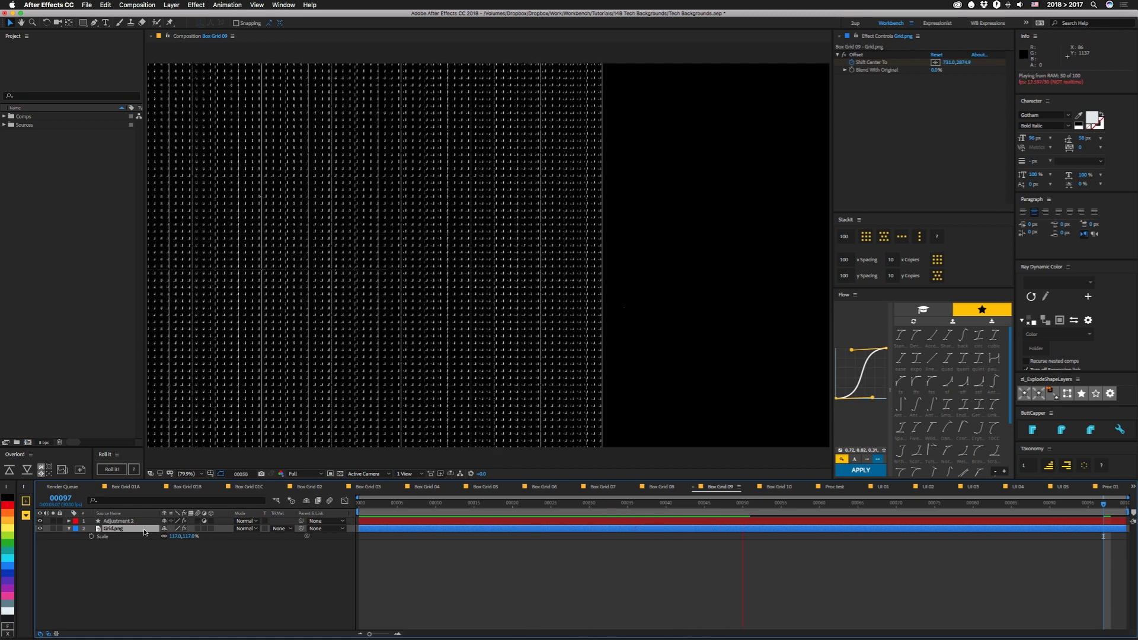
key("space")
left_click(775, 491)
Show Adjustment 2's CC Kernel wiggle expressions and preview Box Grid 10 before moving to Proc test.
left_click(132, 522)
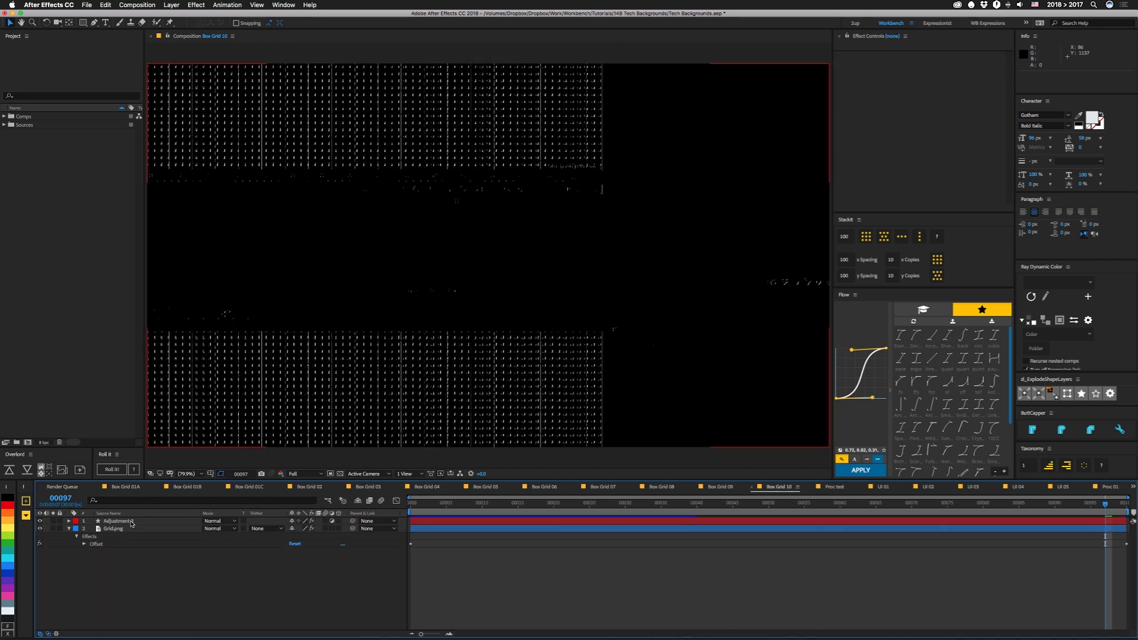
key("e")
key("e")
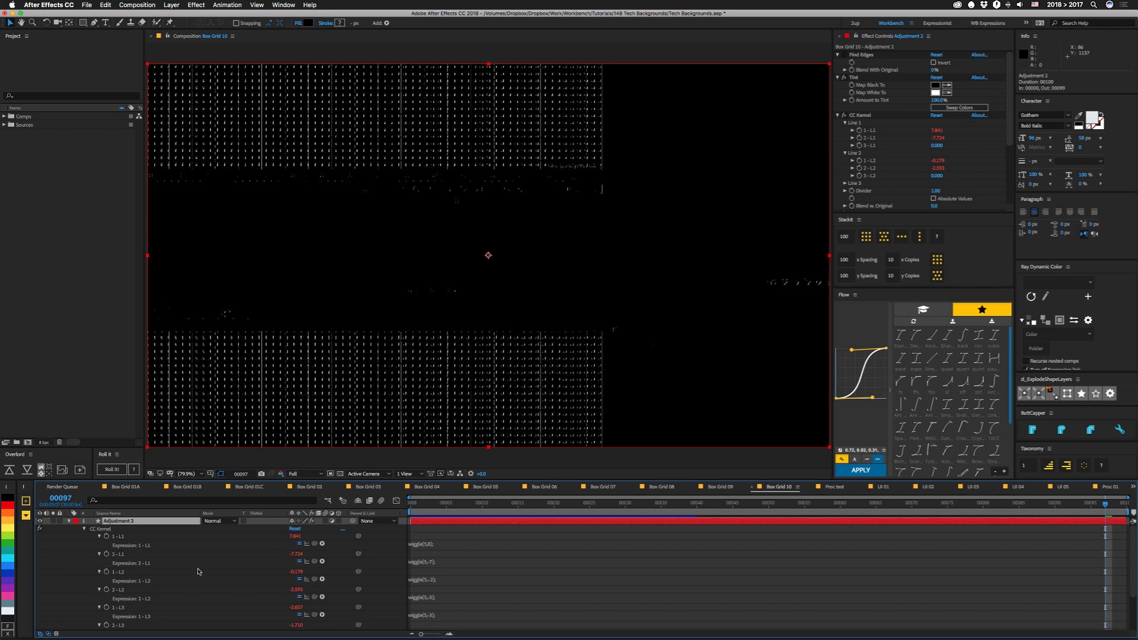
key("space")
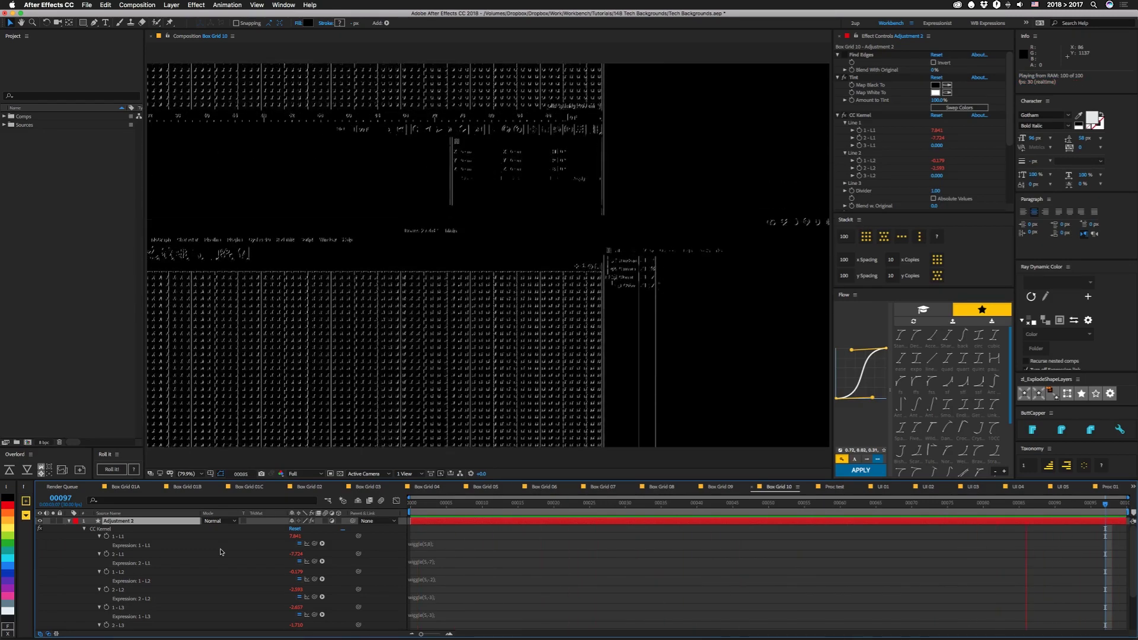
key("space")
left_click(835, 488)
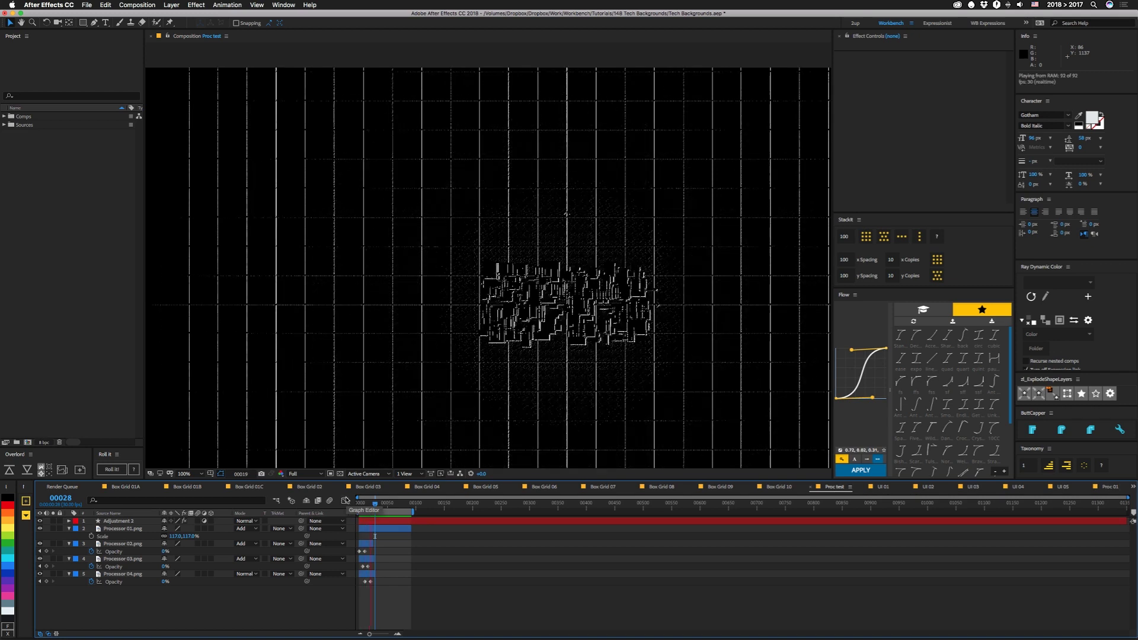
Scrub Proc test back to frame 29, then switch to the UI 01 comp.
left_click_drag(360, 504, 386, 508)
left_click(892, 489)
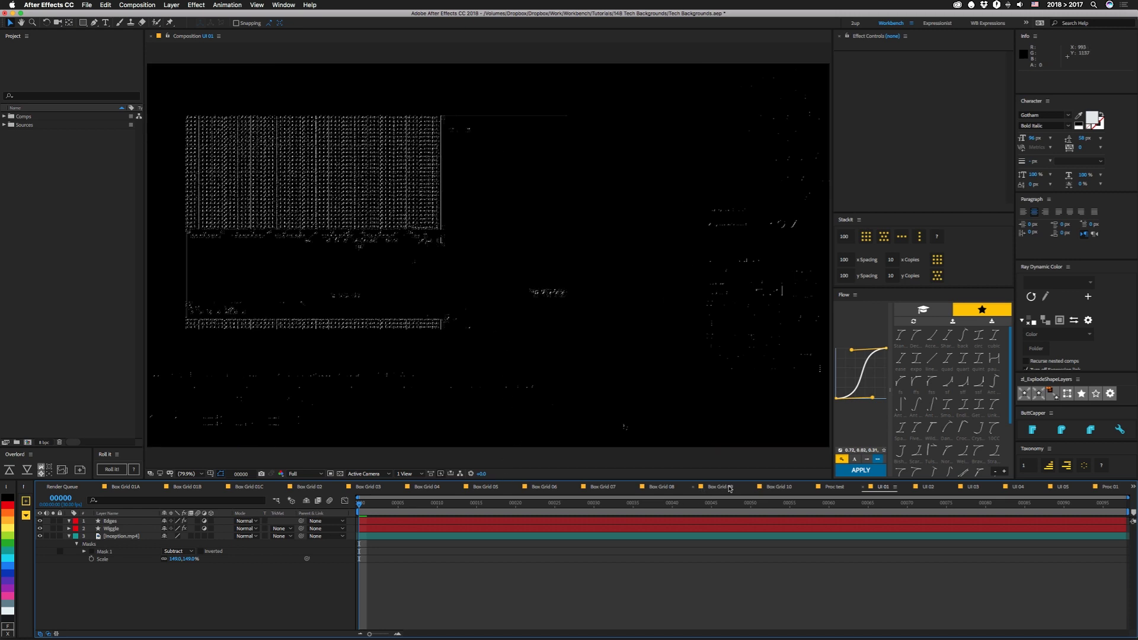
Play back the UI 01 animation, then switch to the UI 02 comp.
key("space")
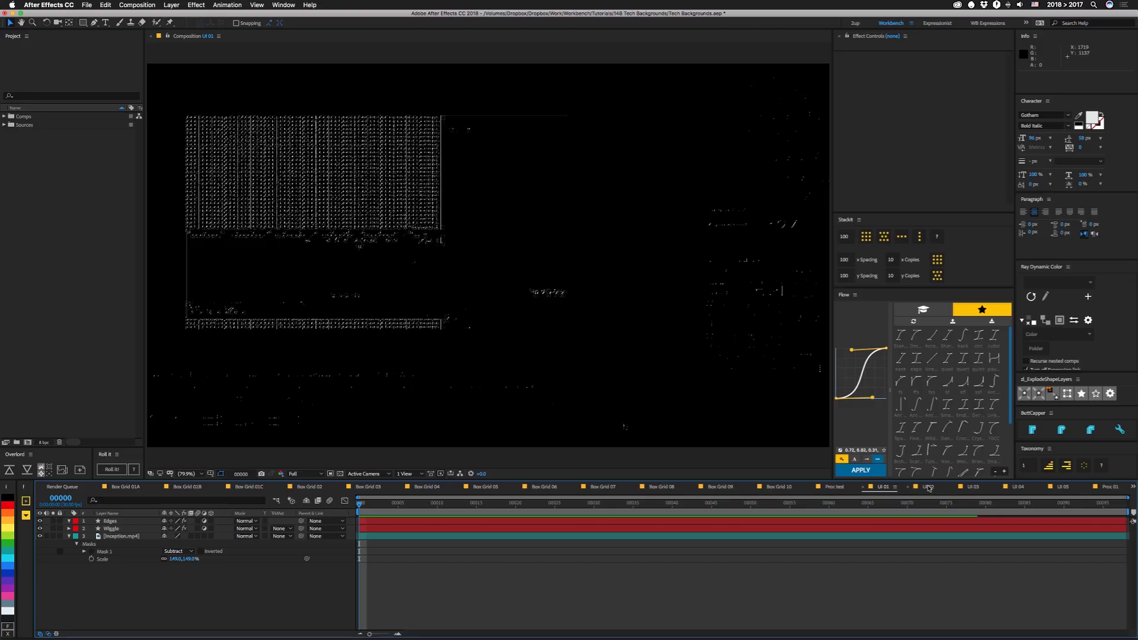
left_click(929, 487)
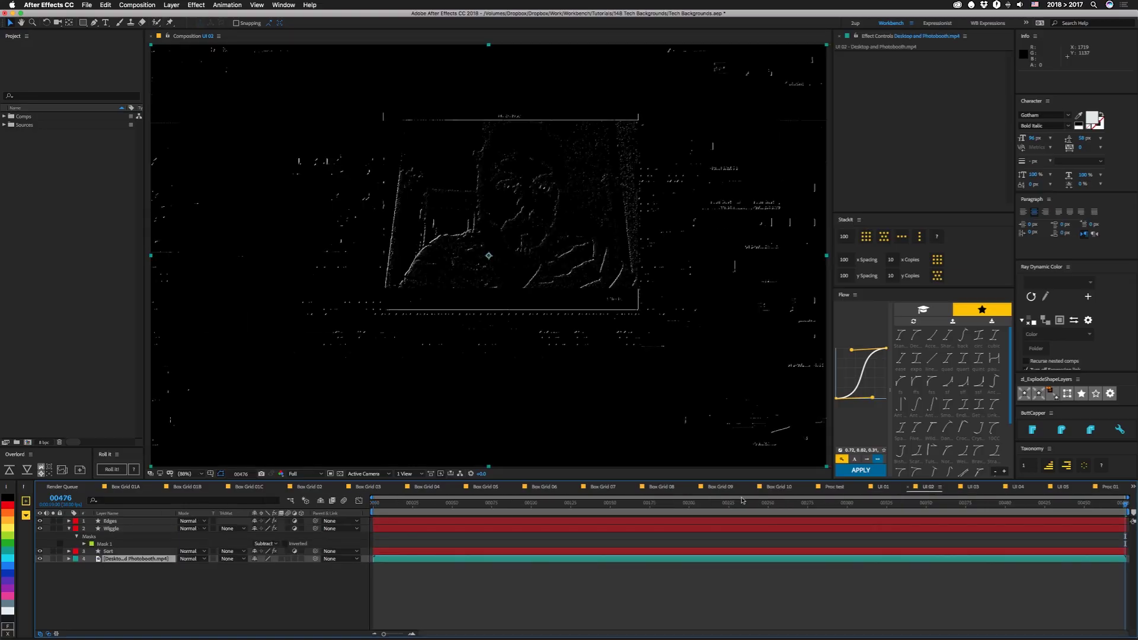
Play back the UI 02 animation, then switch to UI 03 and play it back.
key("space")
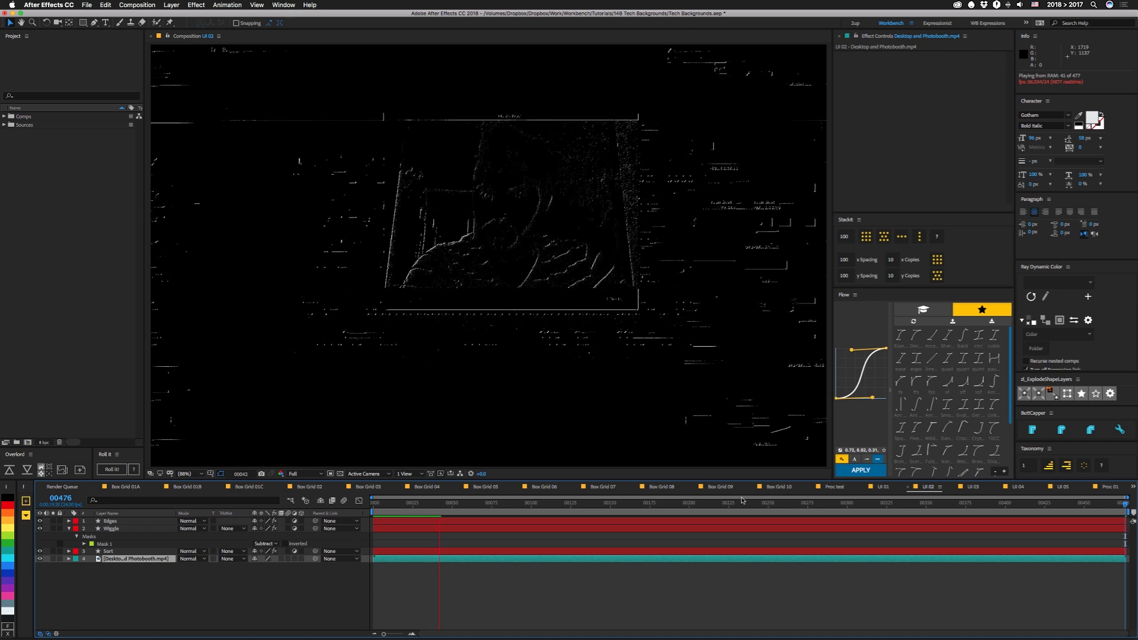
left_click(973, 487)
key("space")
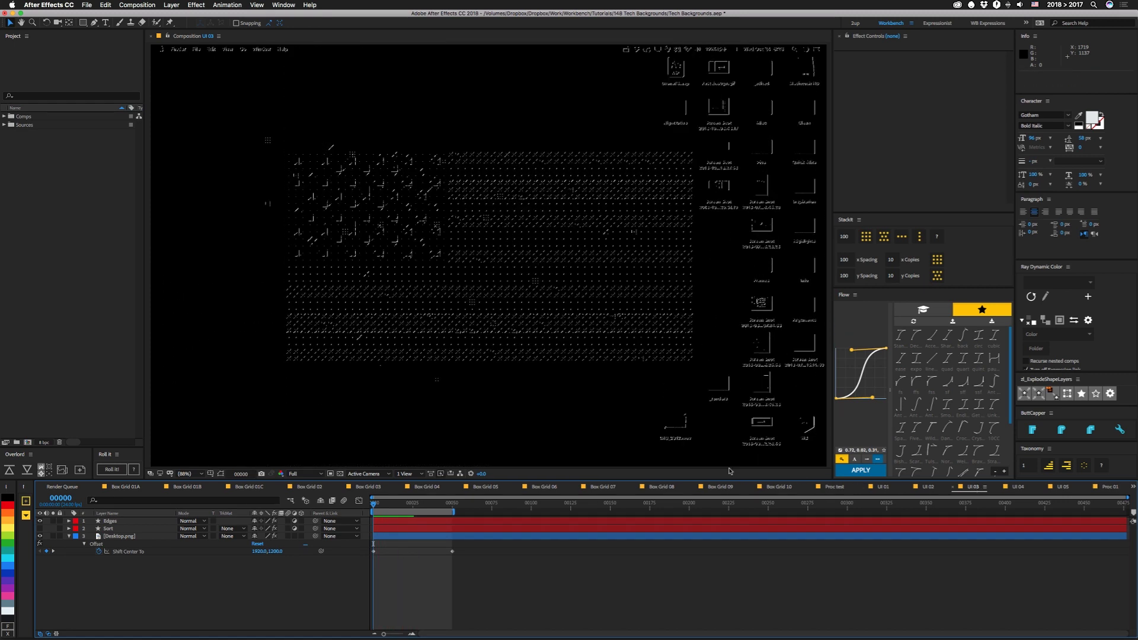
Hide and restore the UI 03 Edges layer, preview it, then play back UI 04.
left_click(40, 521)
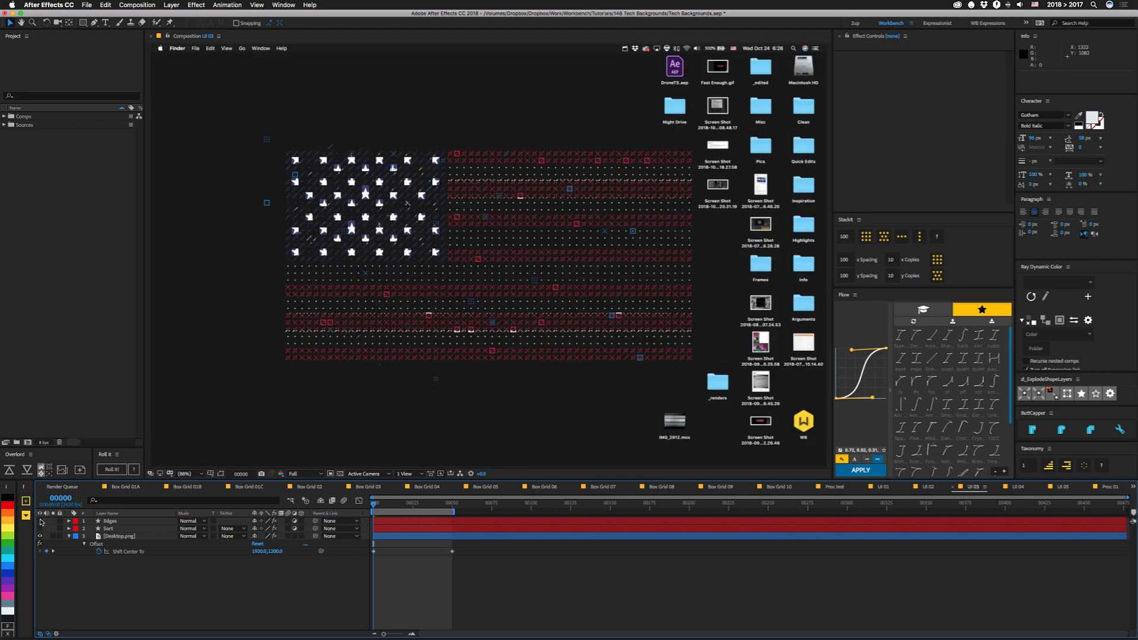
left_click(40, 521)
key("space")
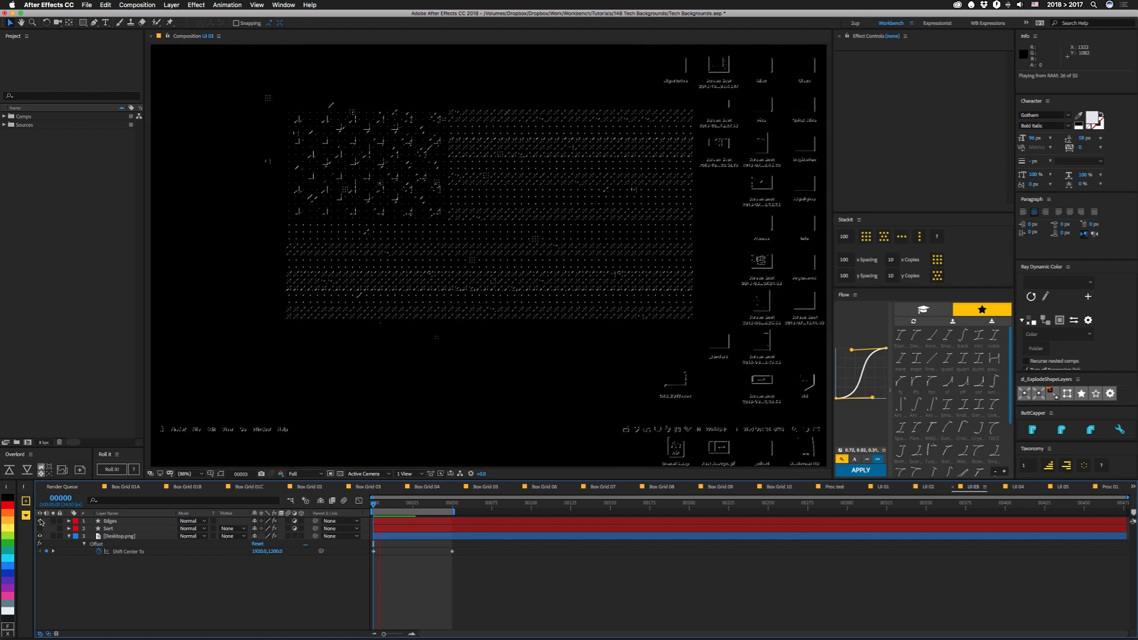
left_click(540, 591)
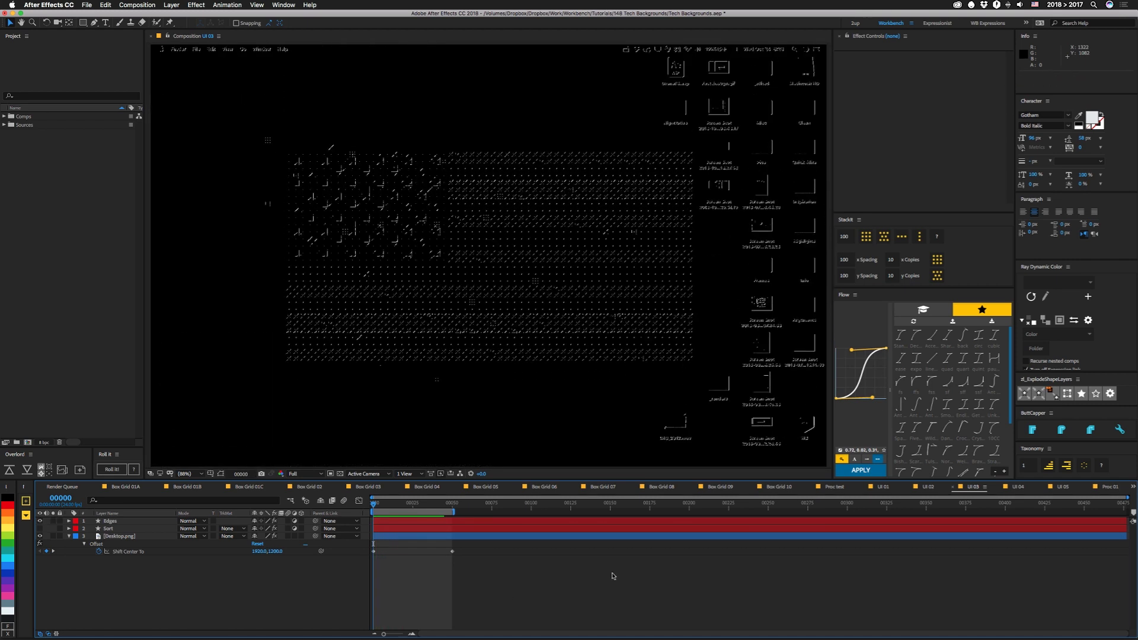
left_click(1018, 487)
key("space")
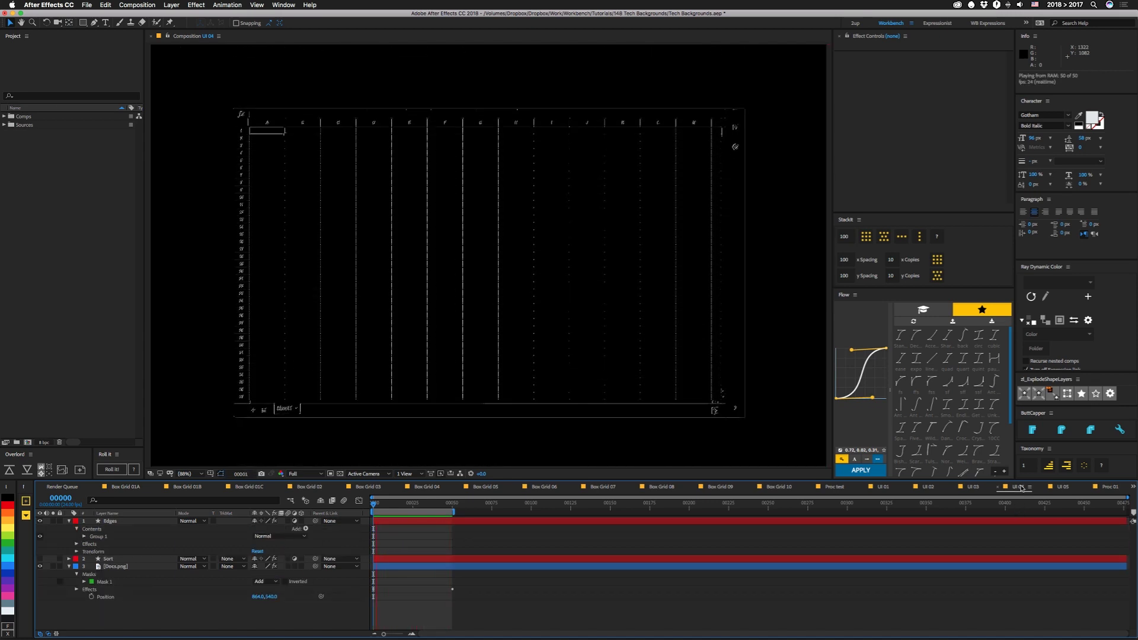
Stop playback, preview the UI 05 grid animation, then switch to Proc 01.
key("space")
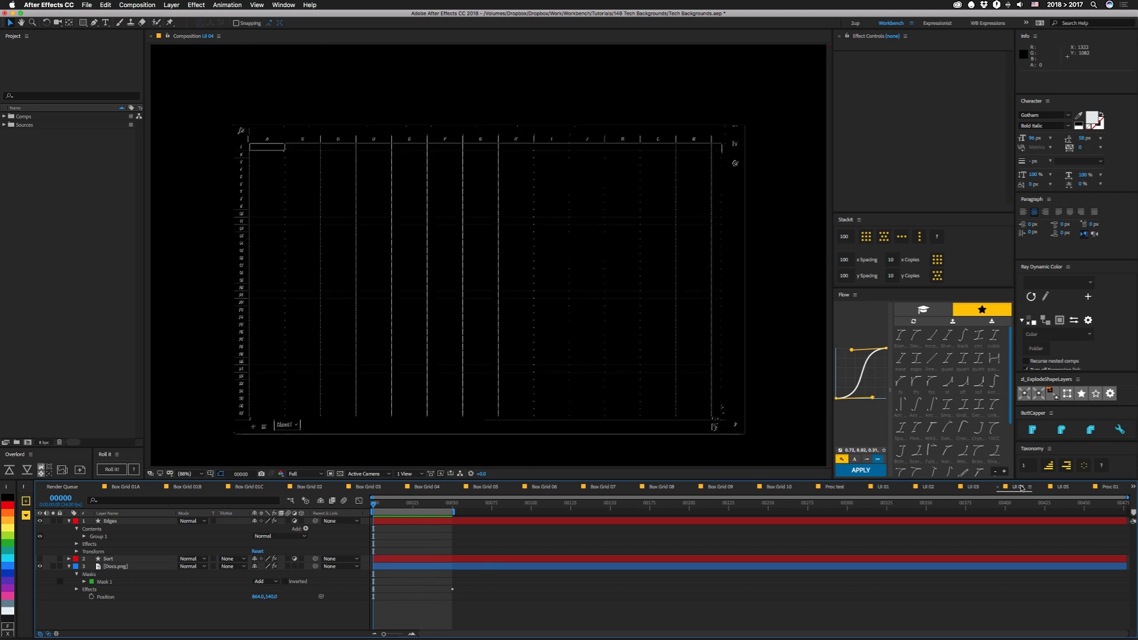
left_click(1064, 488)
key("space")
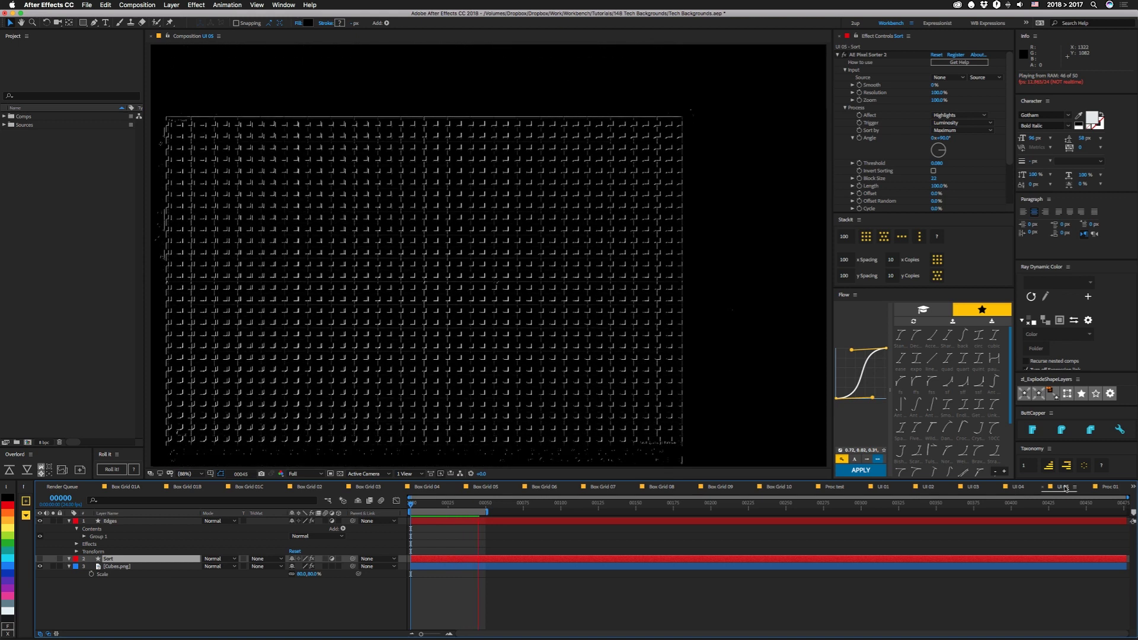
left_click(1092, 487)
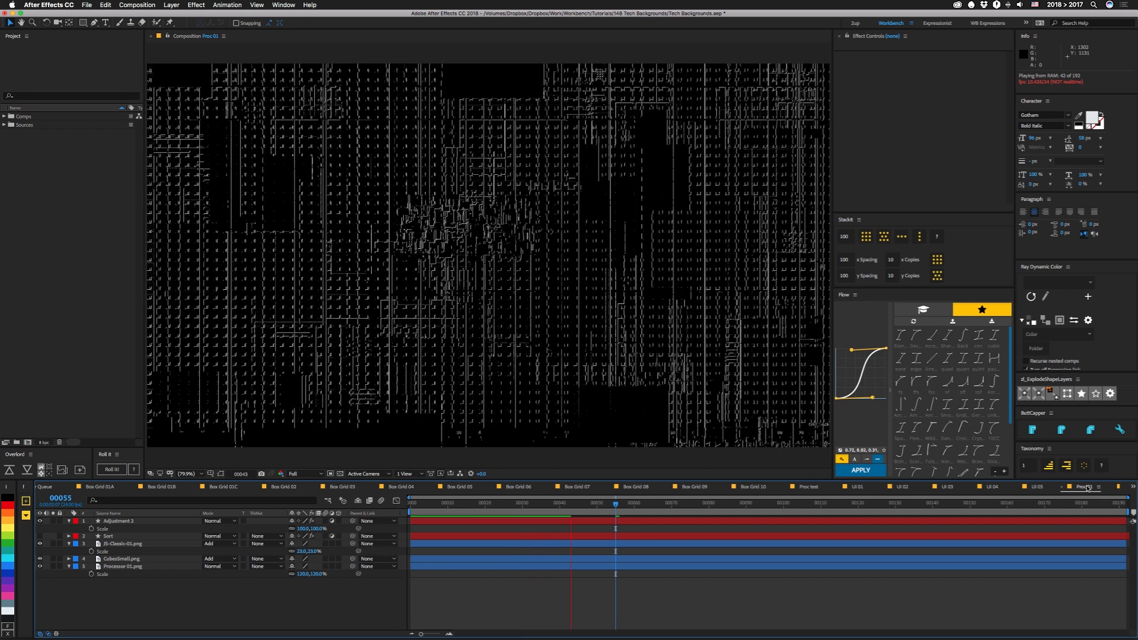
Toggle Proc 01's layer visibility to isolate each layer, leaving Sort hidden.
key("space")
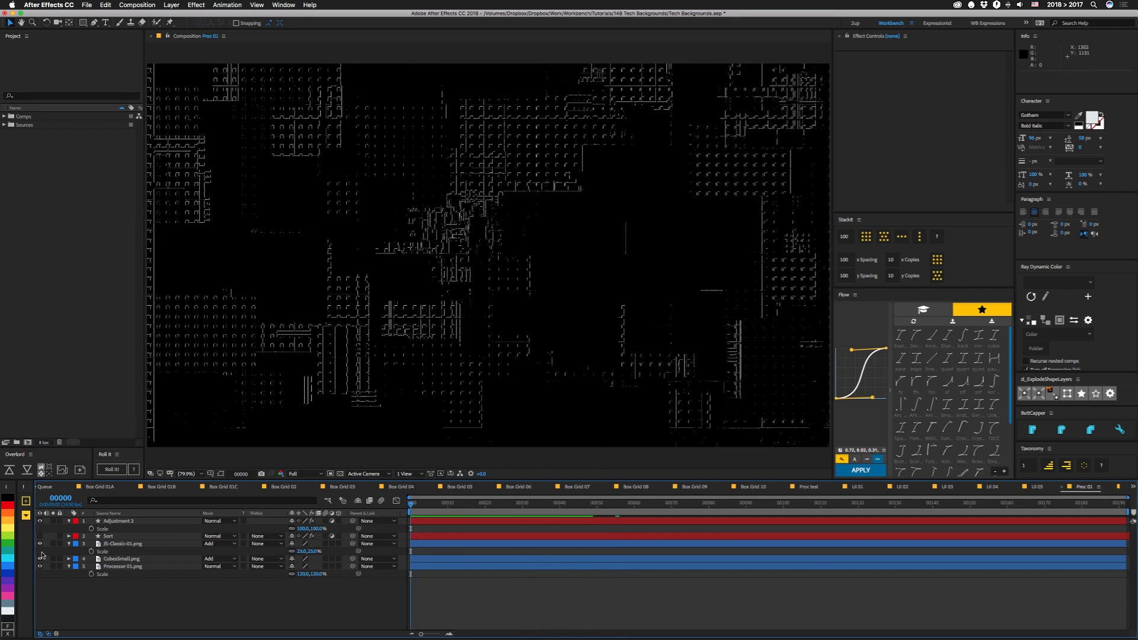
left_click(41, 521)
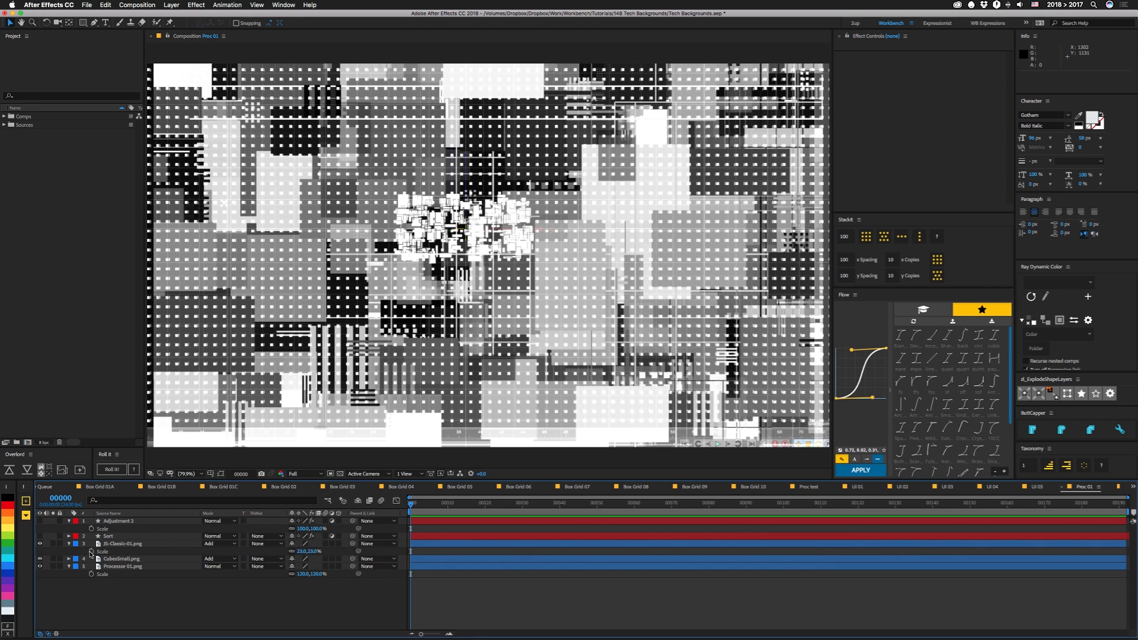
left_click(39, 544)
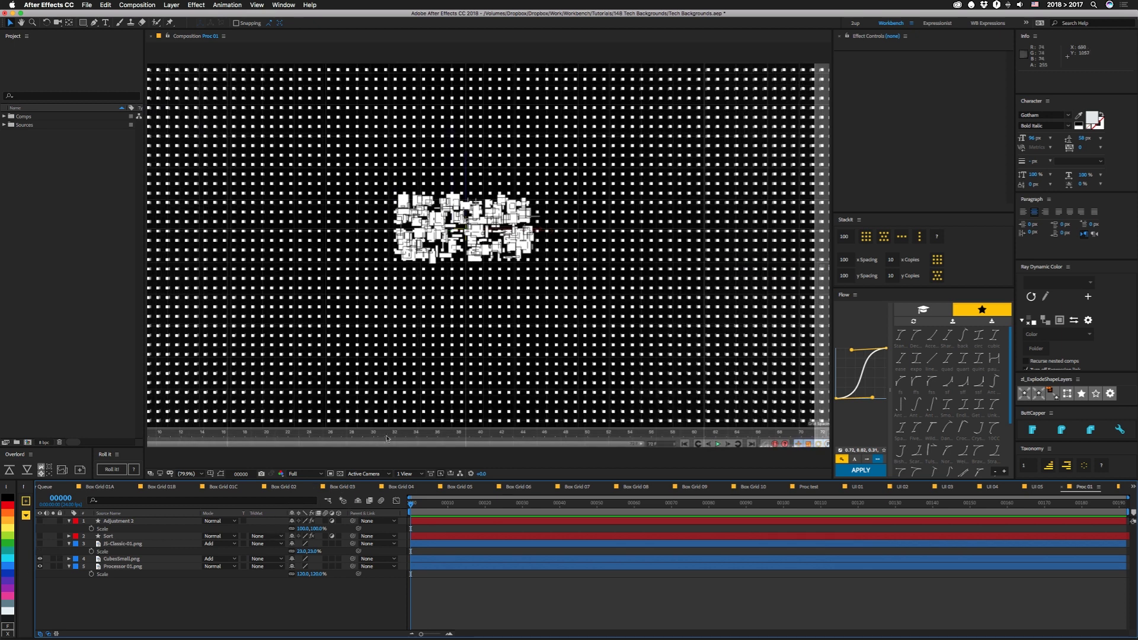
left_click(121, 559)
left_click(40, 564)
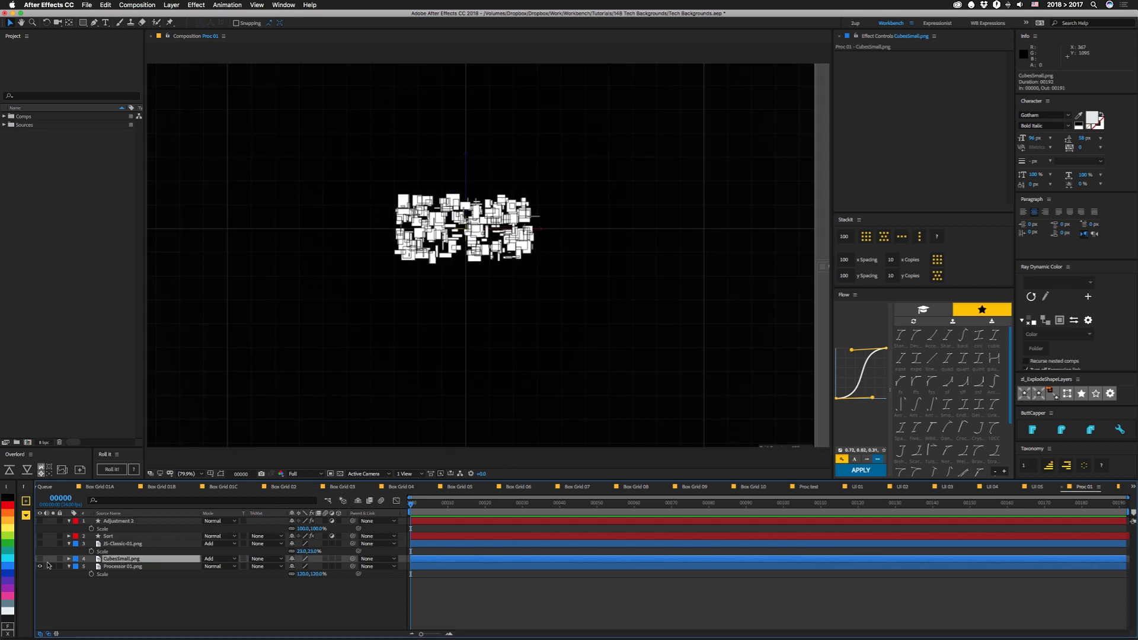
left_click(116, 566)
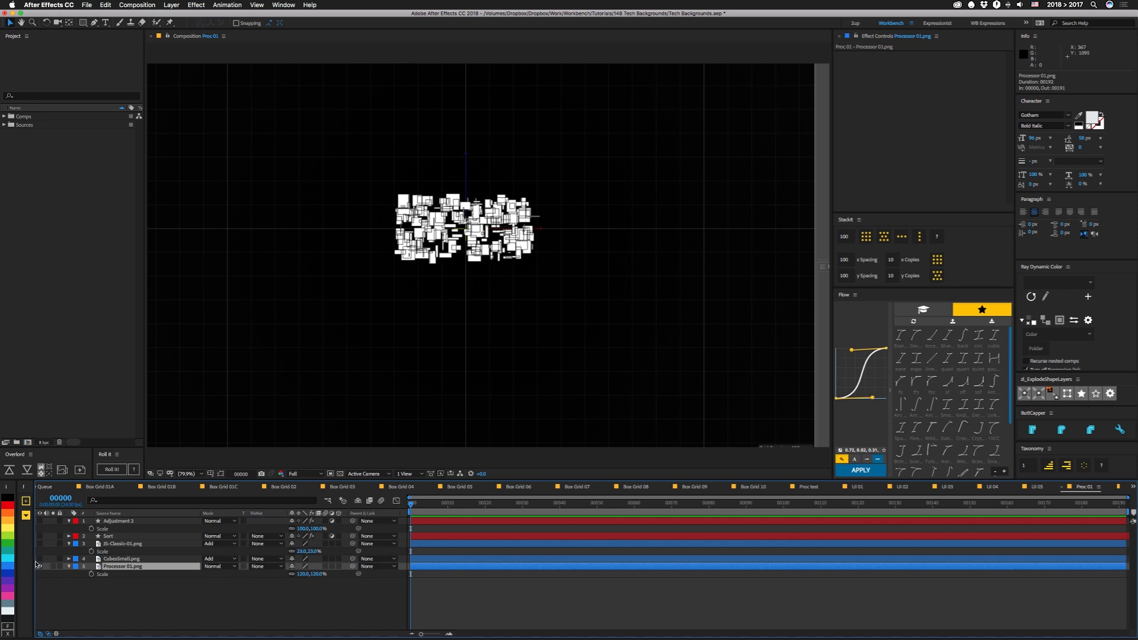
left_click_drag(40, 561, 41, 525)
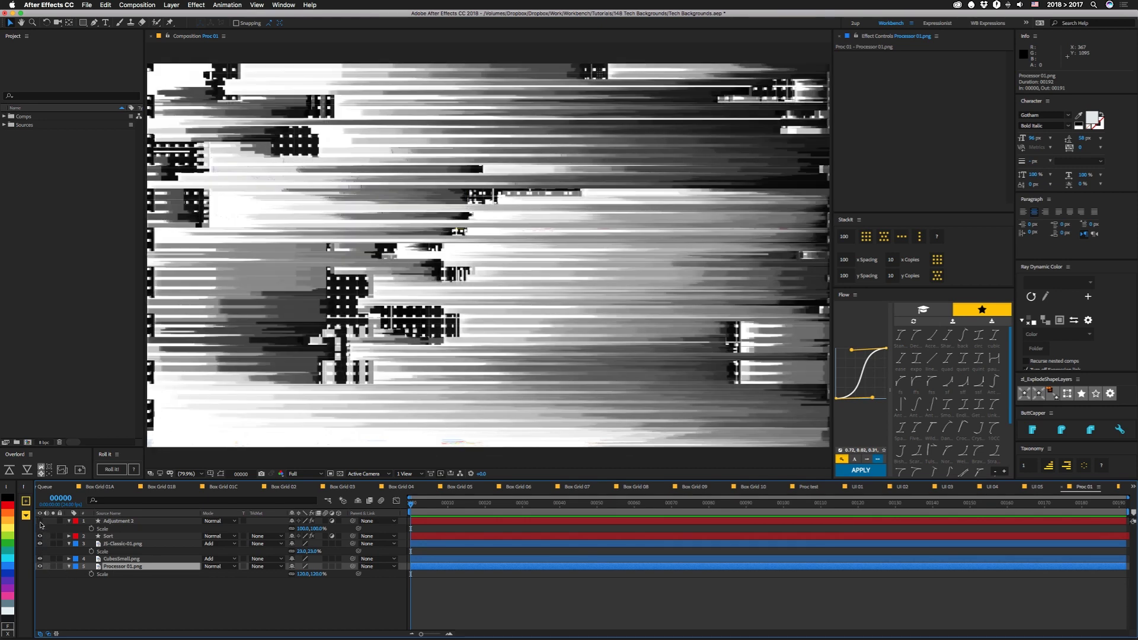
left_click(40, 536)
left_click(40, 521)
Play back Proc 01 with the Sort layer hidden, then play back Proc 02.
key("space")
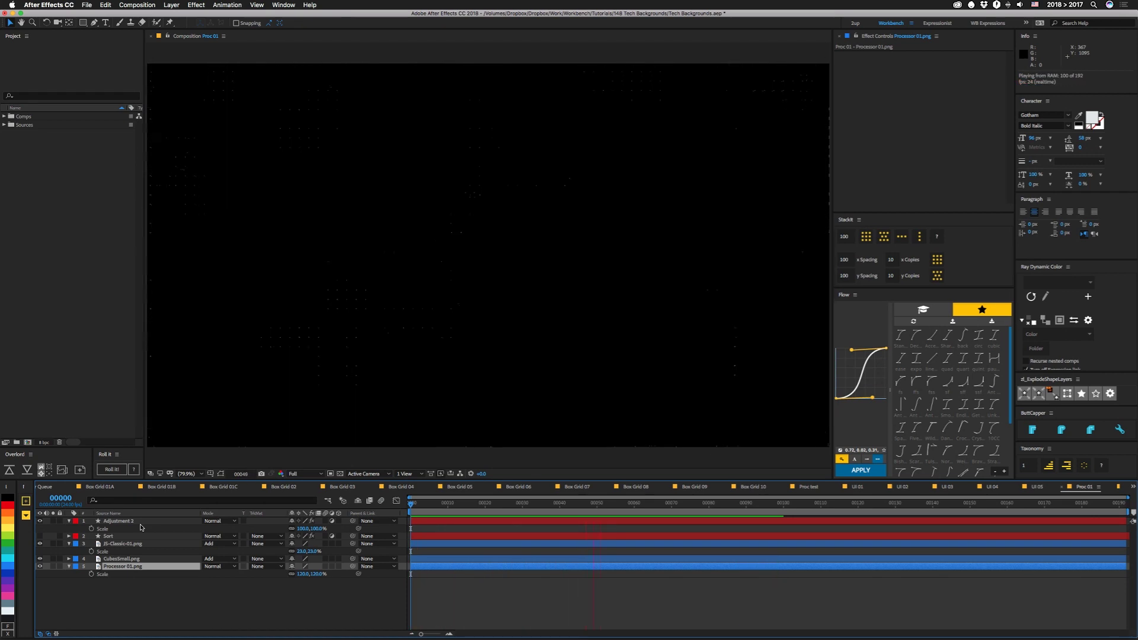
left_click(1122, 487)
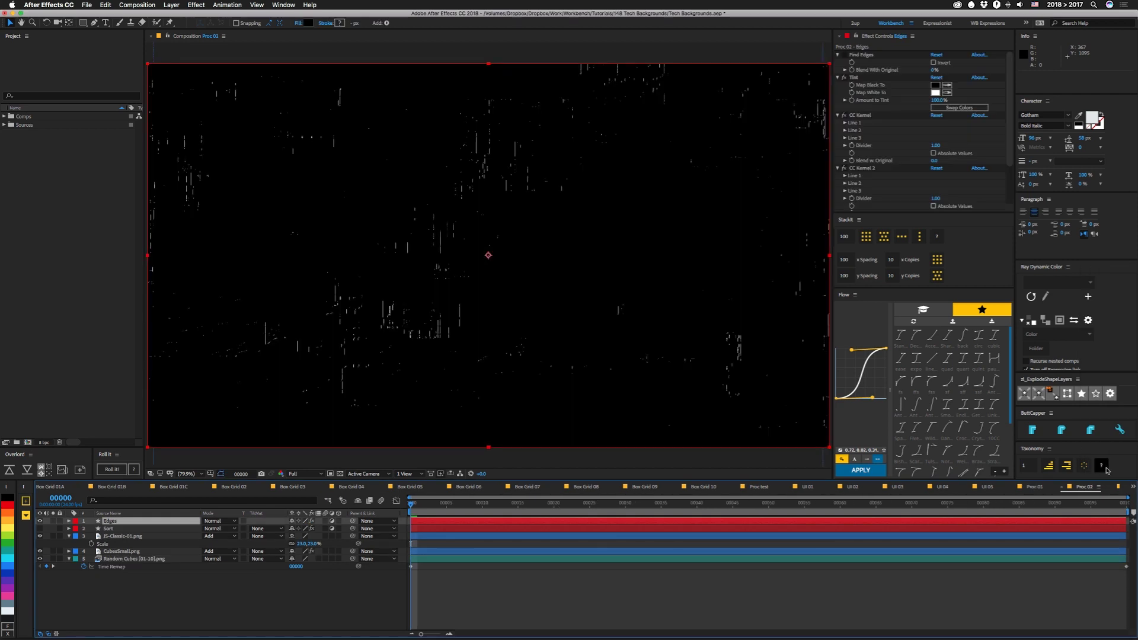
key("space")
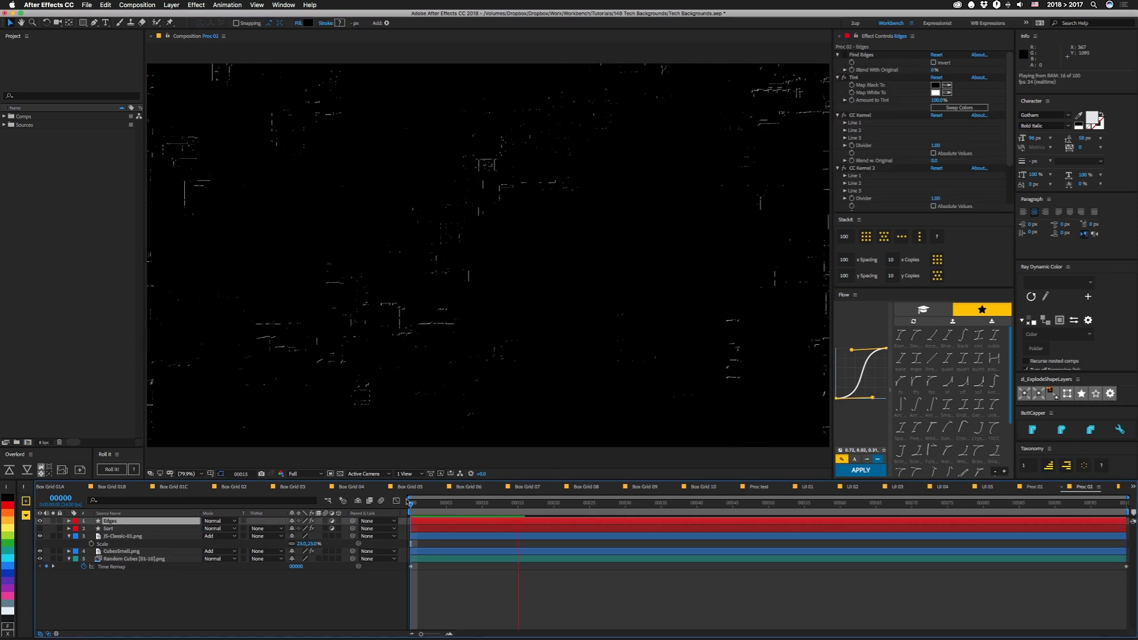